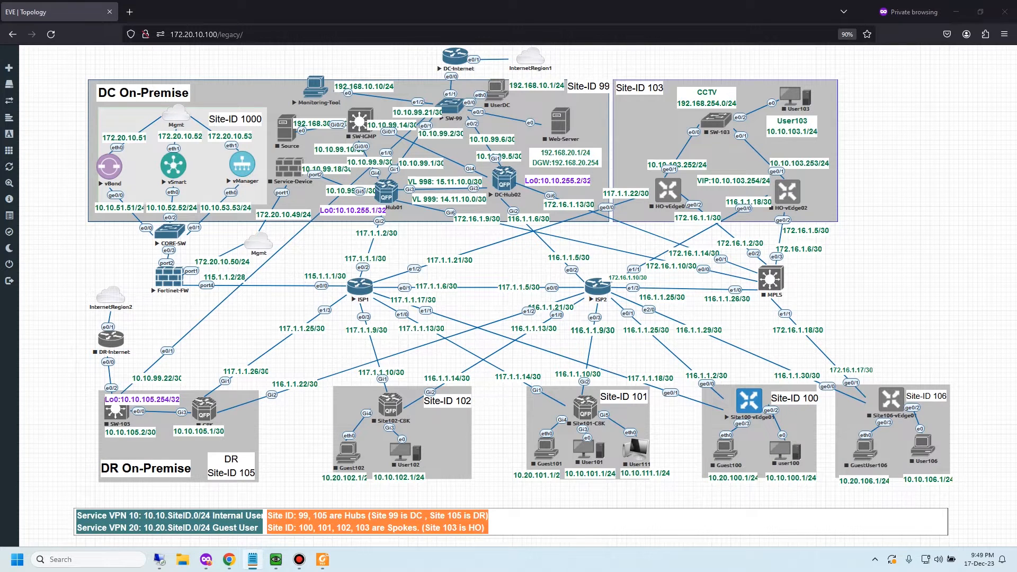
# Load the SD-WAN Manager at 172.20.10.53 in a new private tab and skip the smart account prompt
pyautogui.click(616, 260)
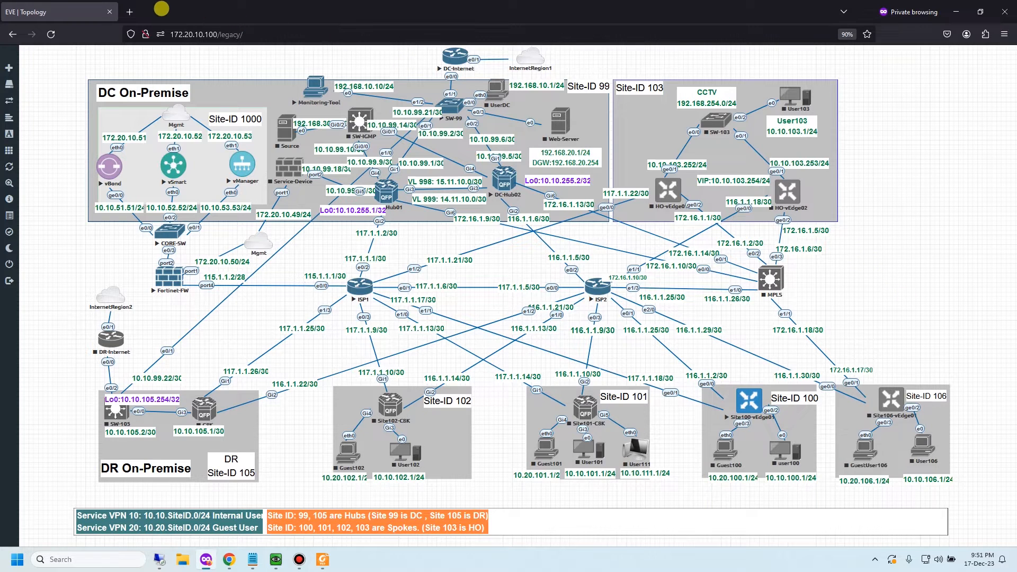
pyautogui.click(129, 11)
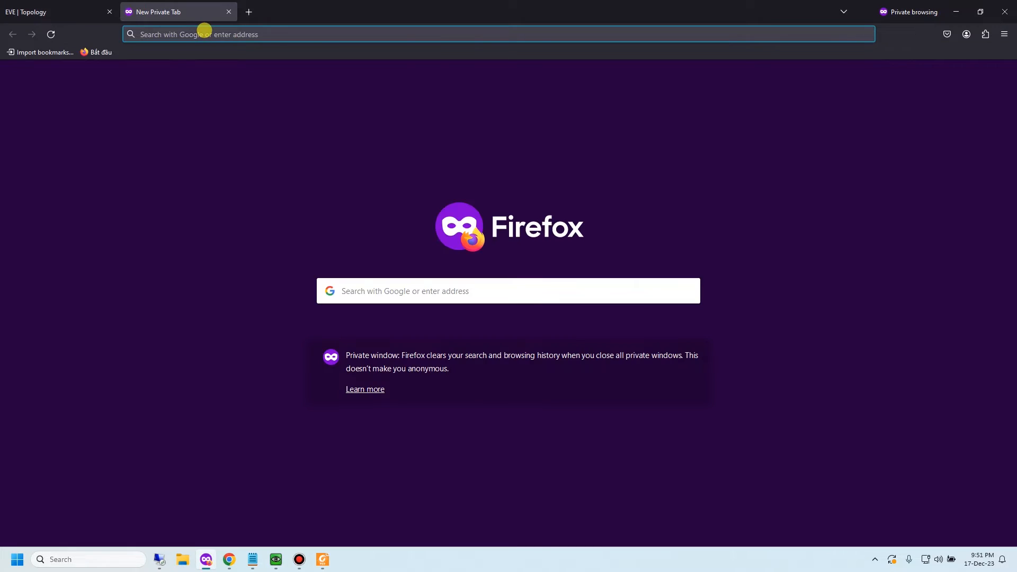
pyautogui.write('172.20.1')
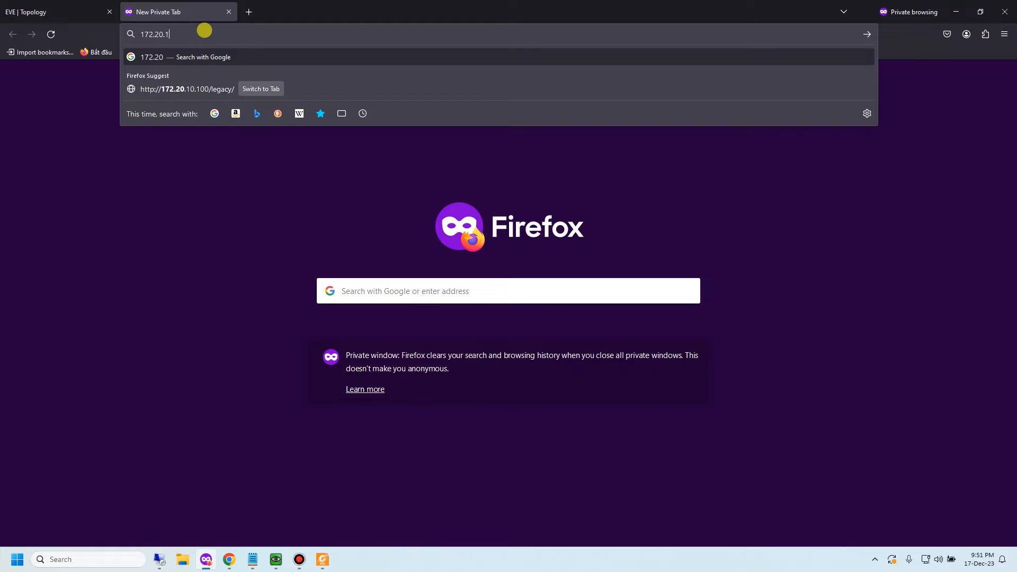
pyautogui.write('0.53')
pyautogui.press('Return')
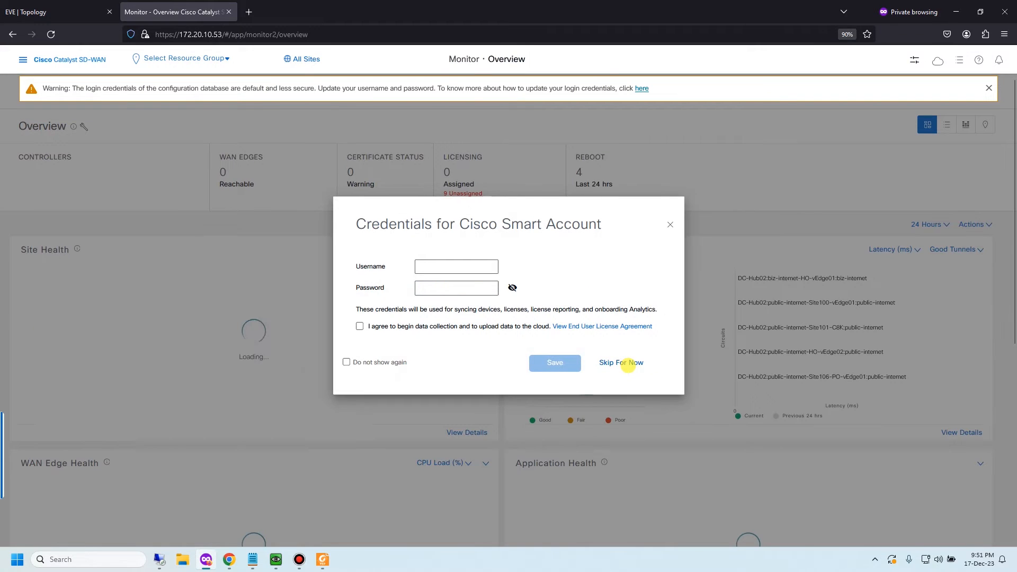
pyautogui.click(627, 362)
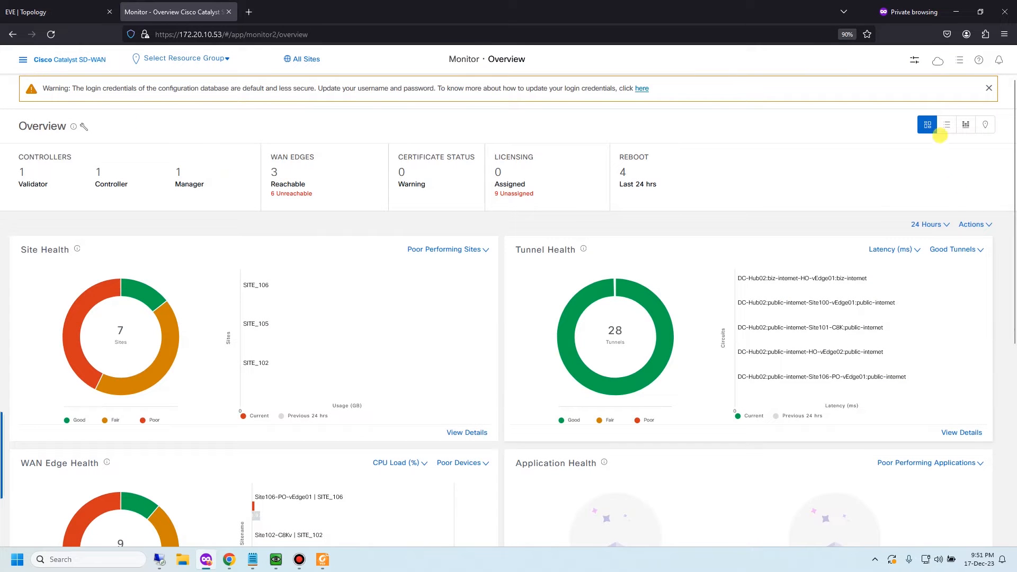
# Dismiss the credentials warning and navigate to Configuration > Policies
pyautogui.click(988, 88)
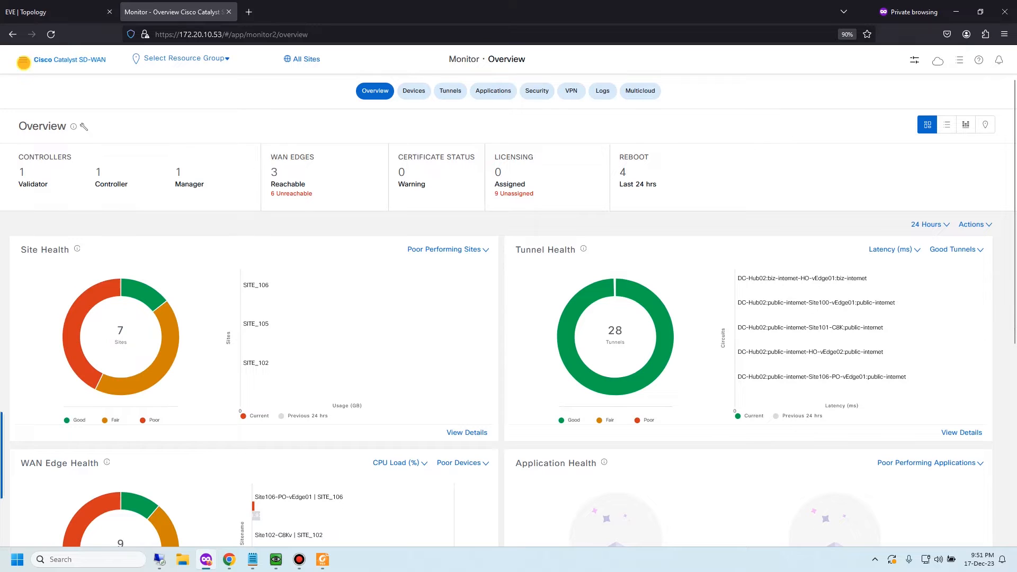
pyautogui.click(23, 63)
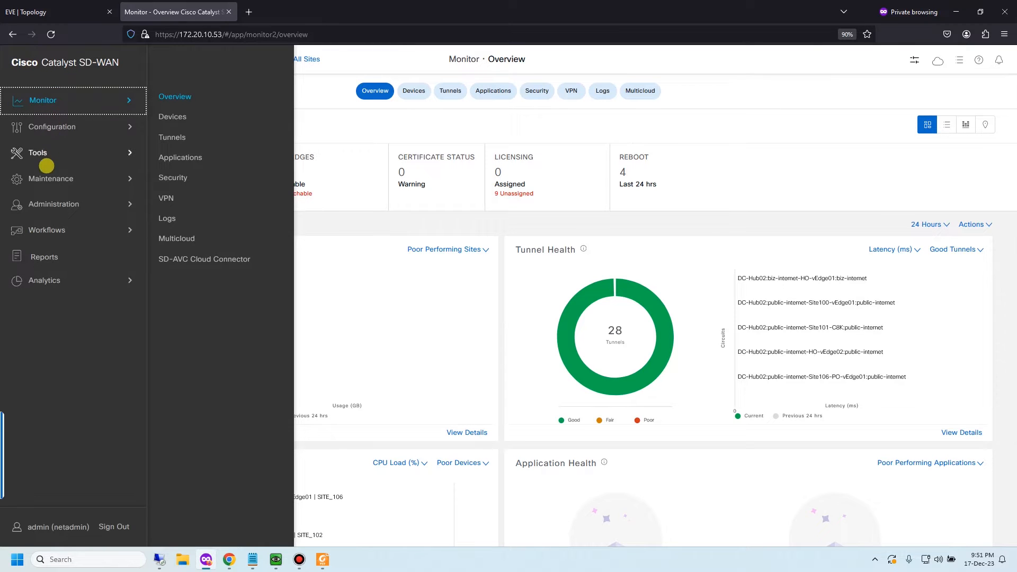
pyautogui.click(68, 127)
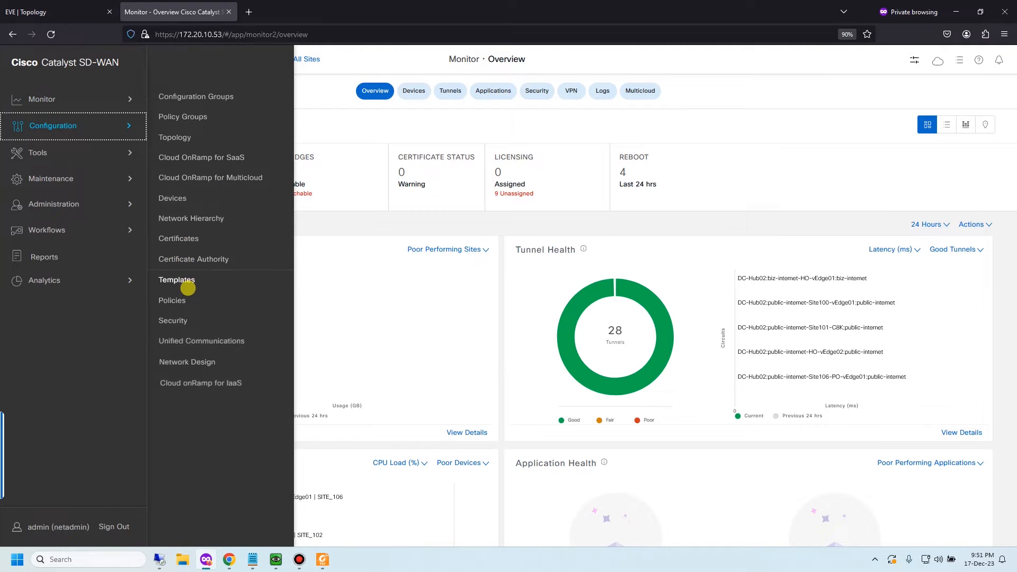
pyautogui.click(171, 299)
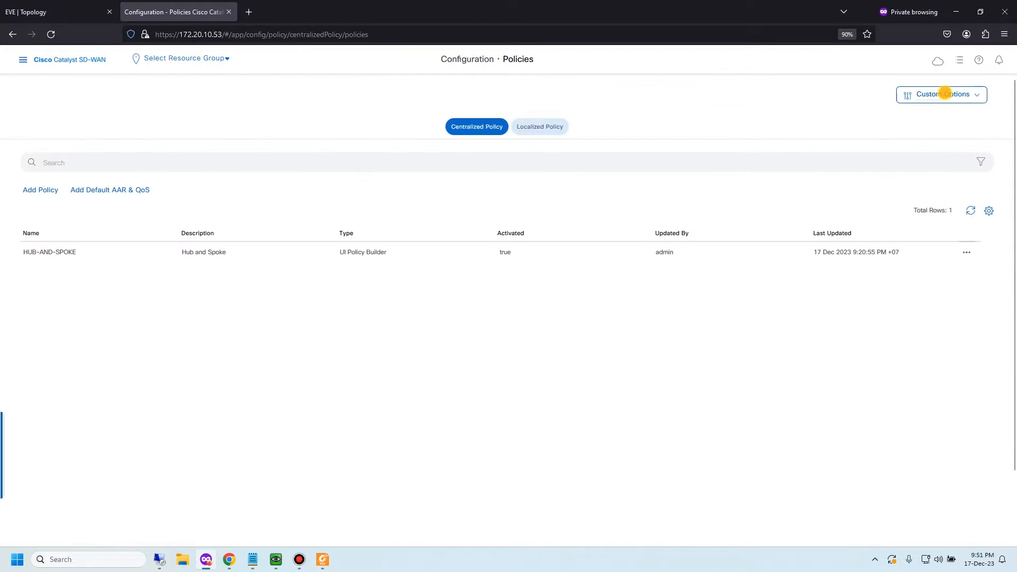
# From Custom Options > Traffic Policy, start a new policy on the Cflowd list via Add Policy > Create New
pyautogui.click(943, 94)
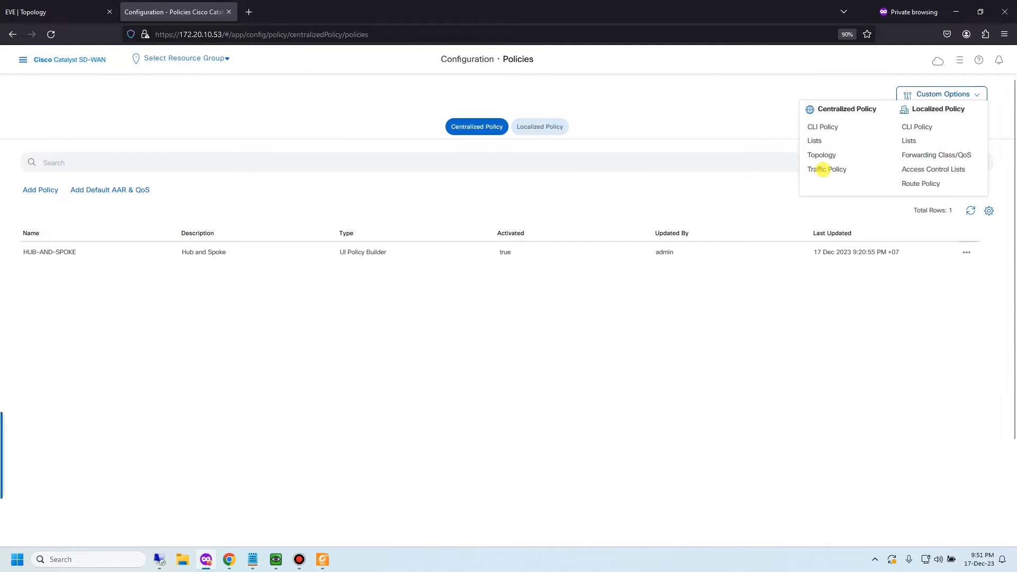
pyautogui.click(818, 169)
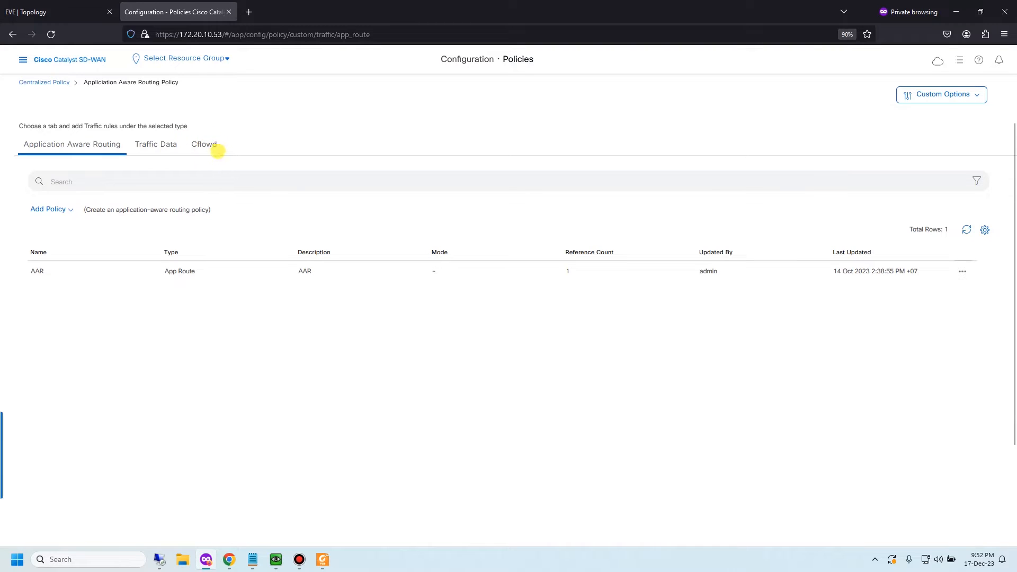
pyautogui.click(205, 146)
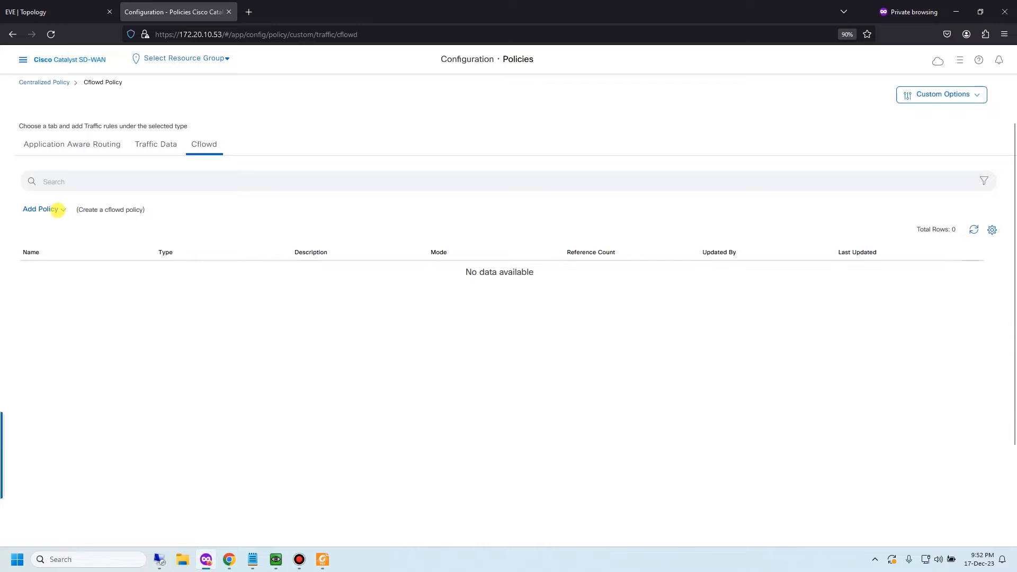
pyautogui.click(62, 209)
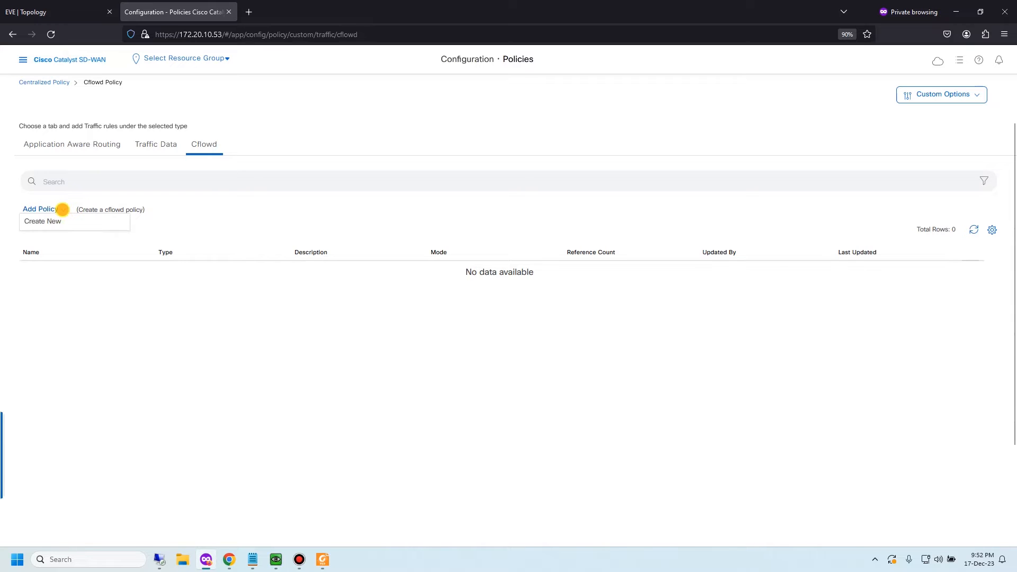
pyautogui.click(49, 221)
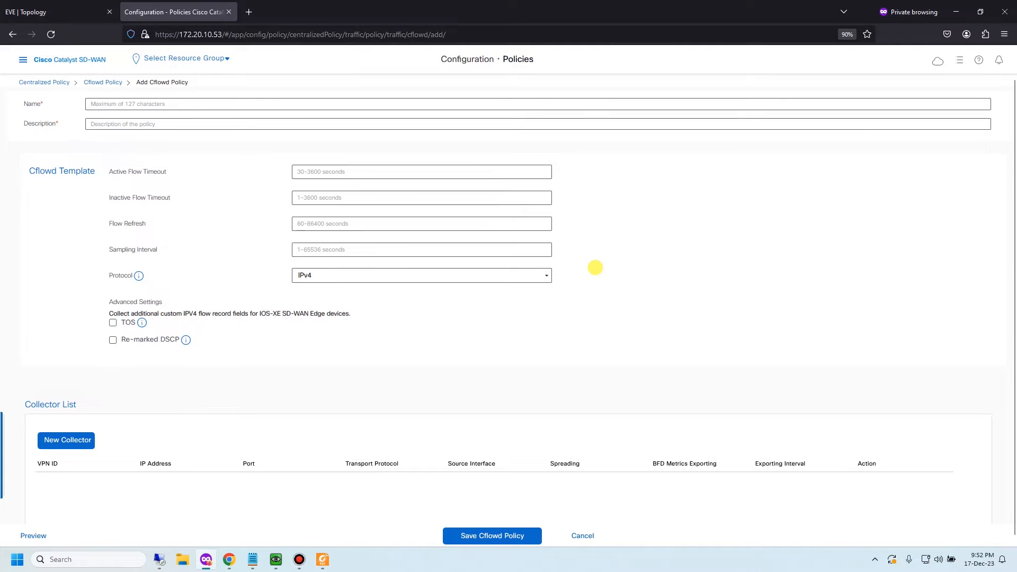
pyautogui.click(371, 173)
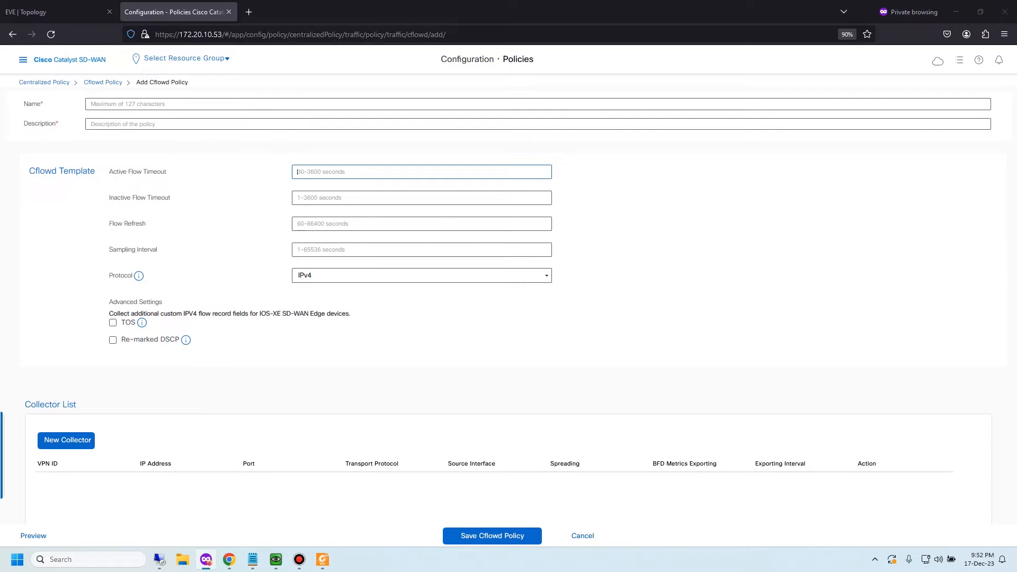
pyautogui.hotkey('alt', 'Tab')
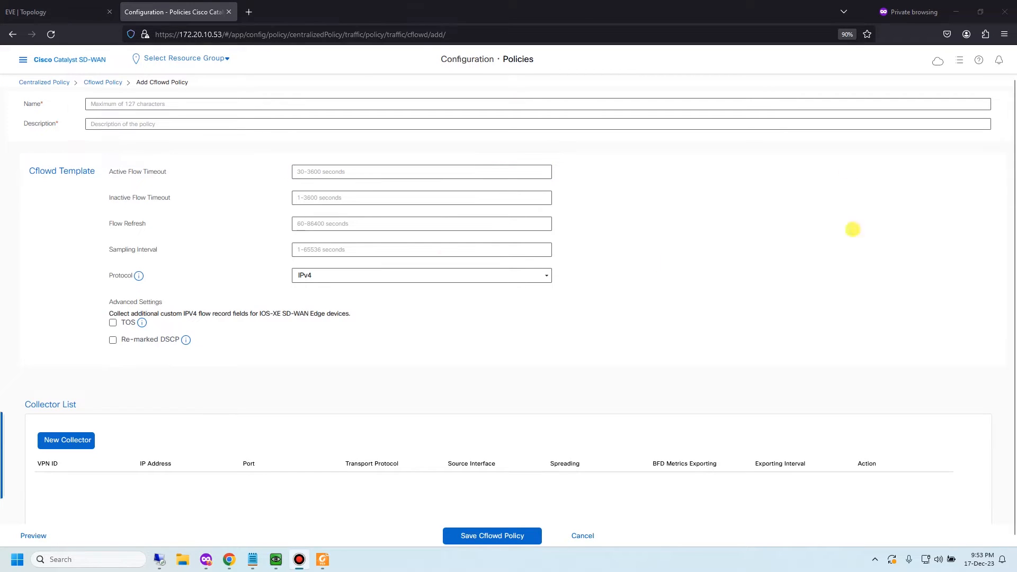
pyautogui.click(428, 177)
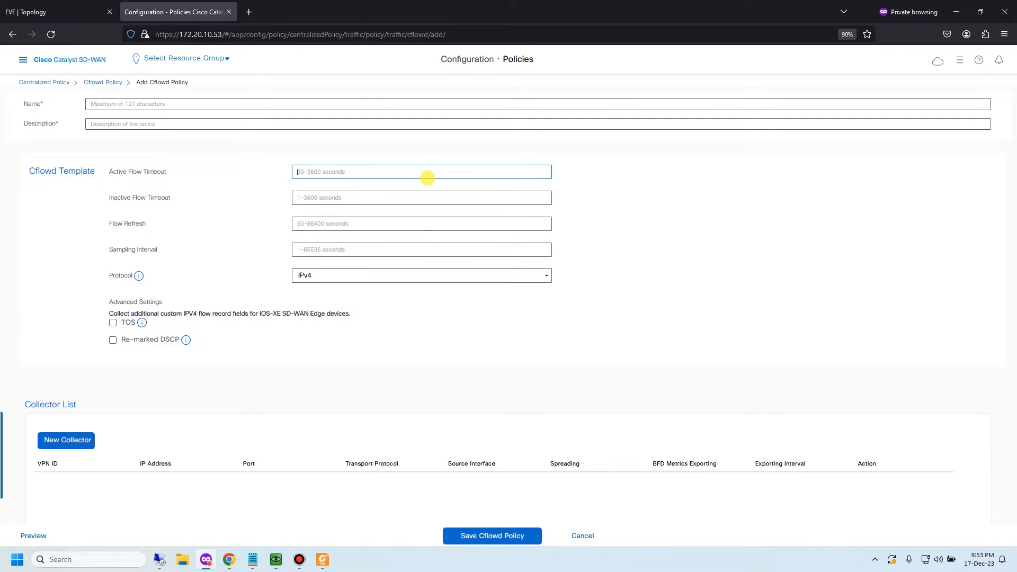
pyautogui.write('600')
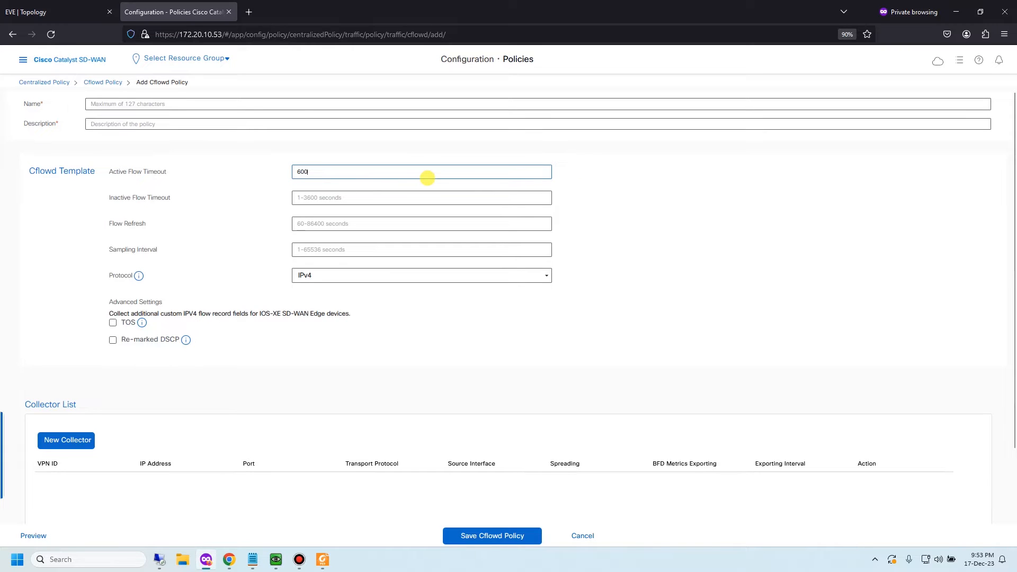
# Enter inactive flow timeout 10, flow refresh 60 and sampling interval 5 in the Cflowd template
pyautogui.click(320, 200)
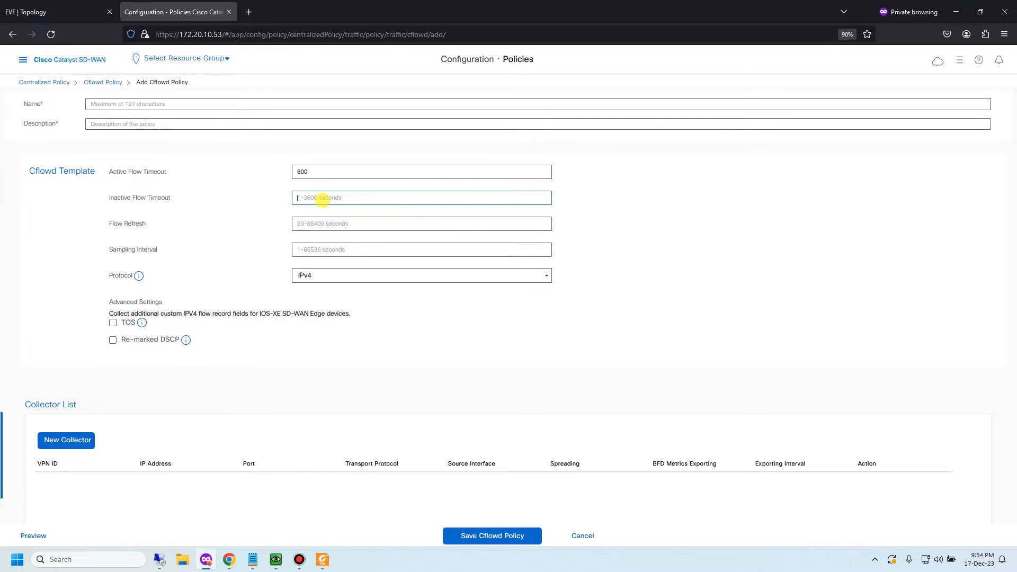
pyautogui.write('10')
pyautogui.click(312, 225)
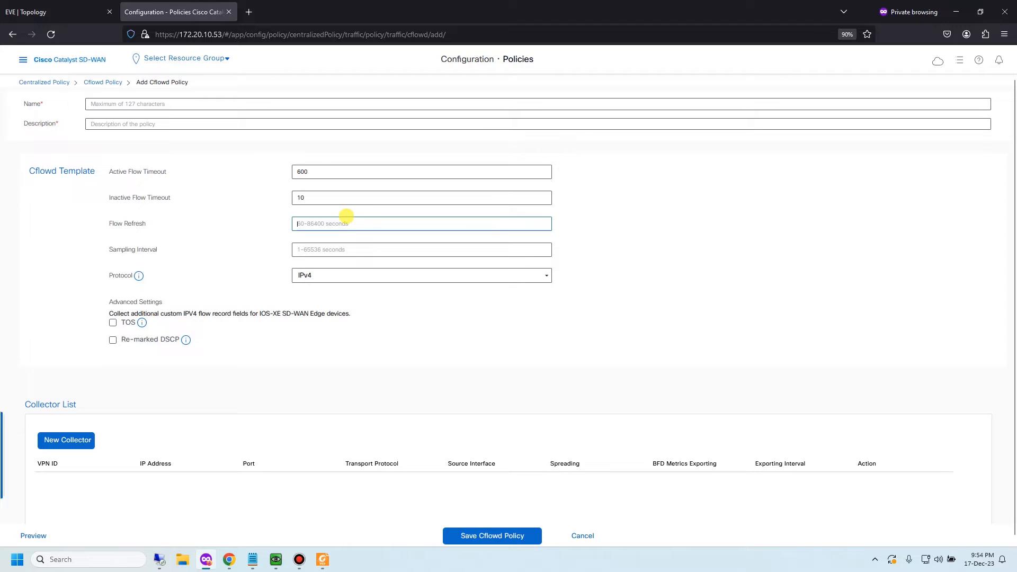
pyautogui.write('60')
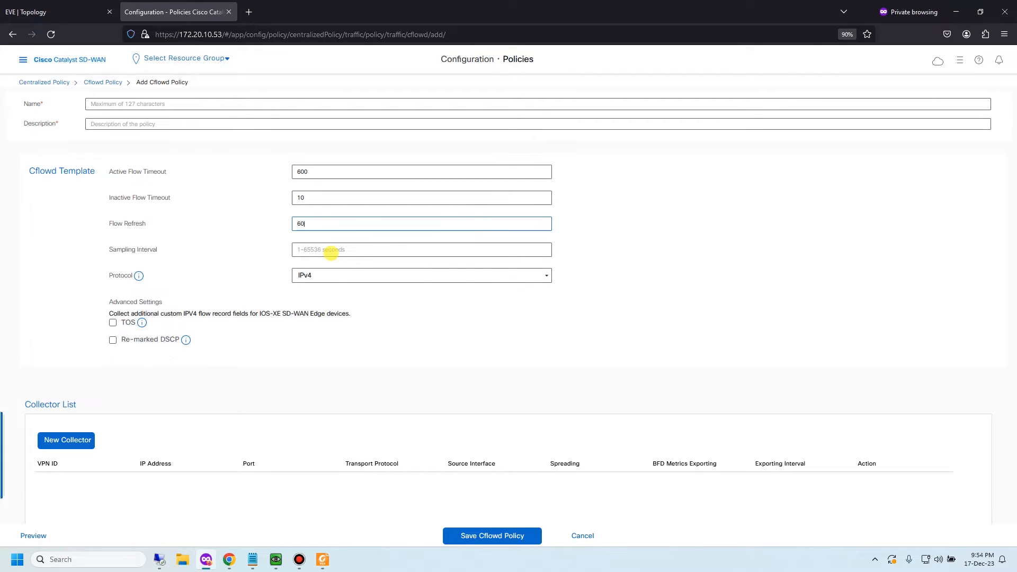
pyautogui.click(332, 251)
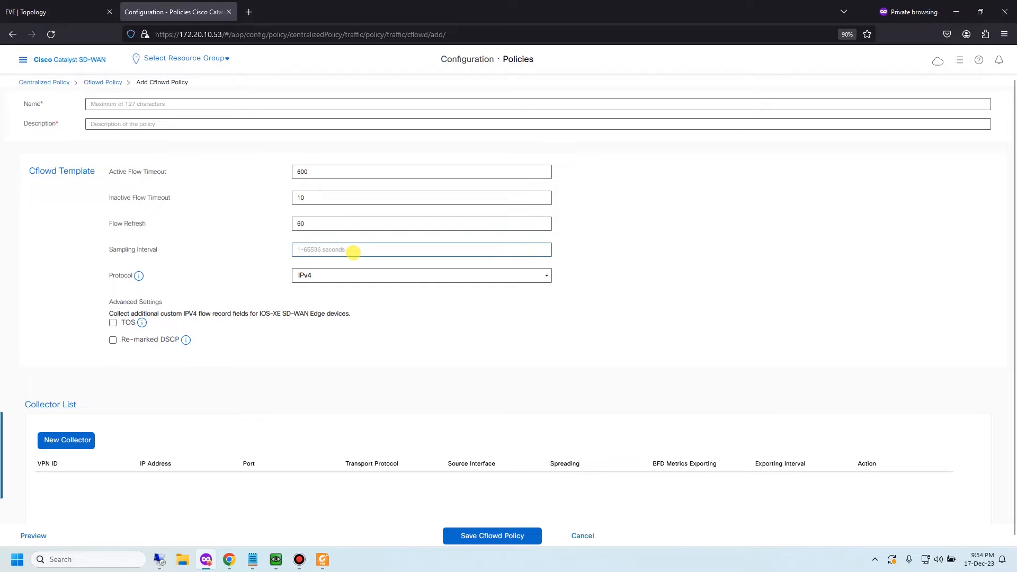
pyautogui.write('1')
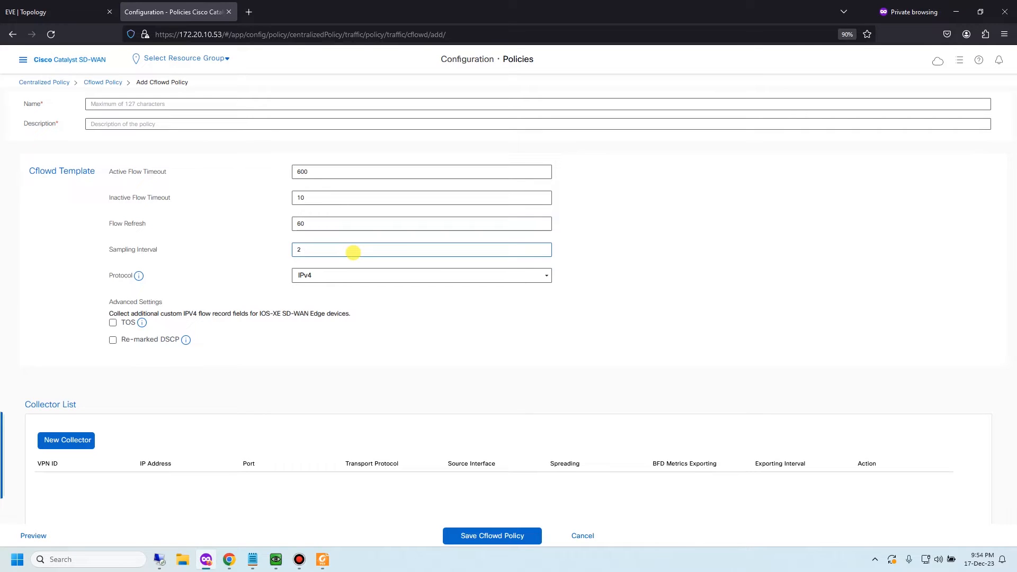
pyautogui.press('BackSpace')
pyautogui.write('5')
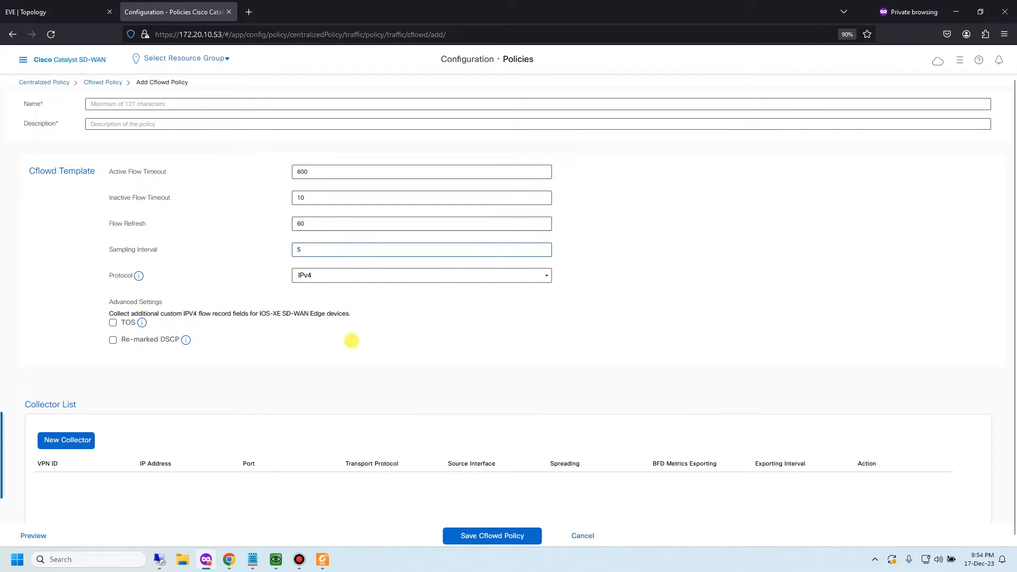
pyautogui.scroll(-1, 227, 379)
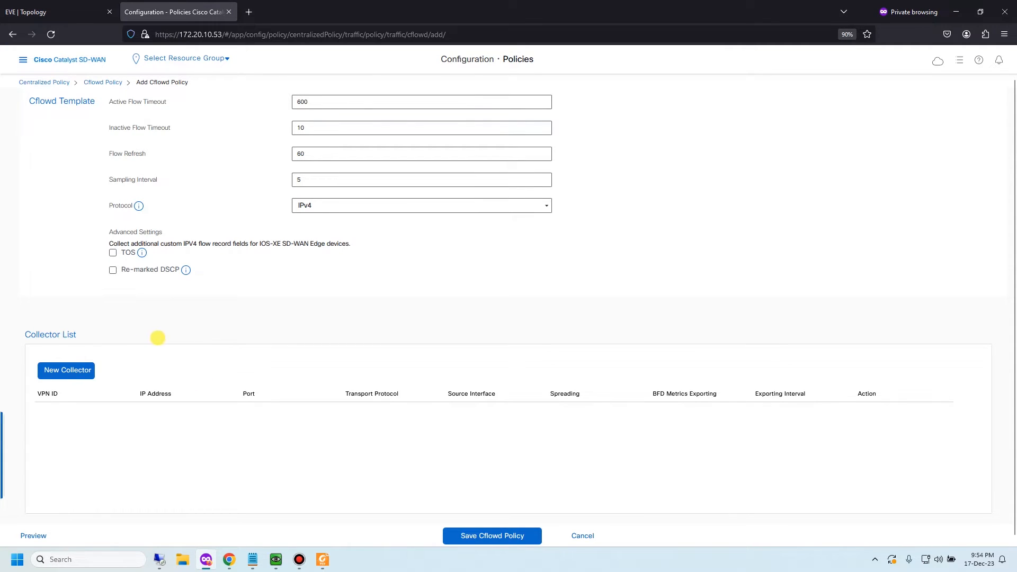
# Add a collector and enter its IP address 192.168.10.10 after checking the lab topology
pyautogui.click(84, 369)
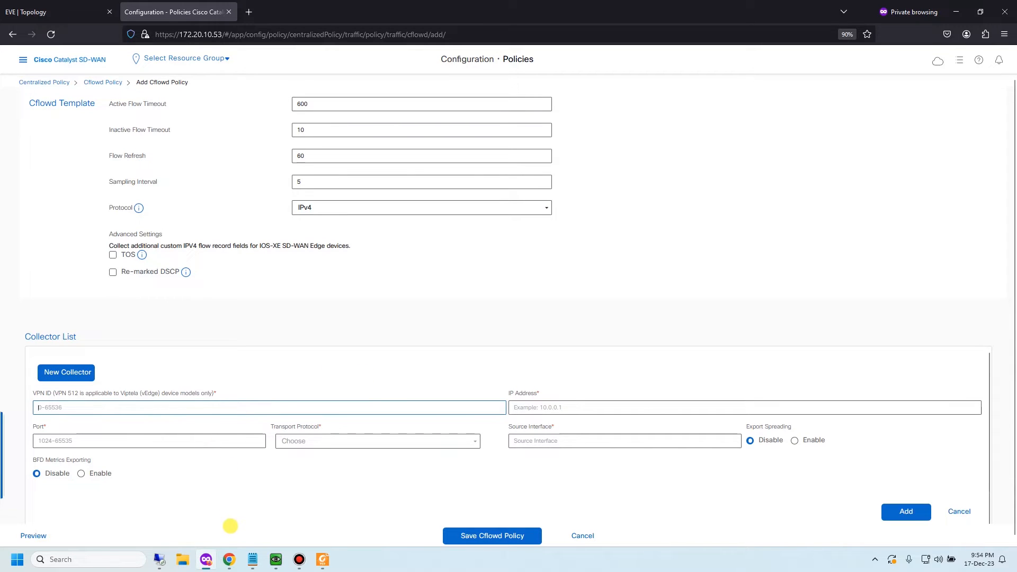
pyautogui.click(72, 10)
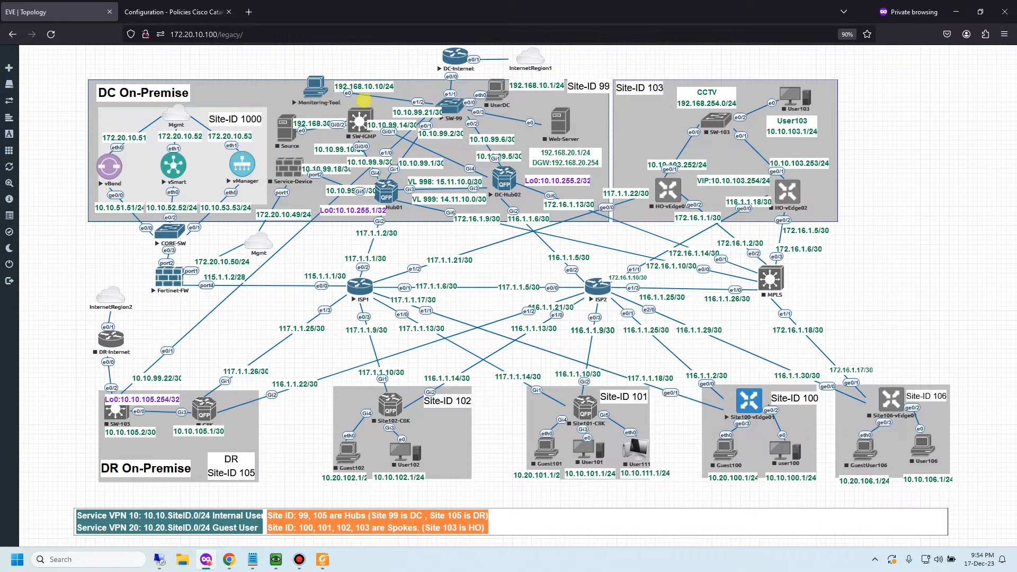
pyautogui.click(166, 12)
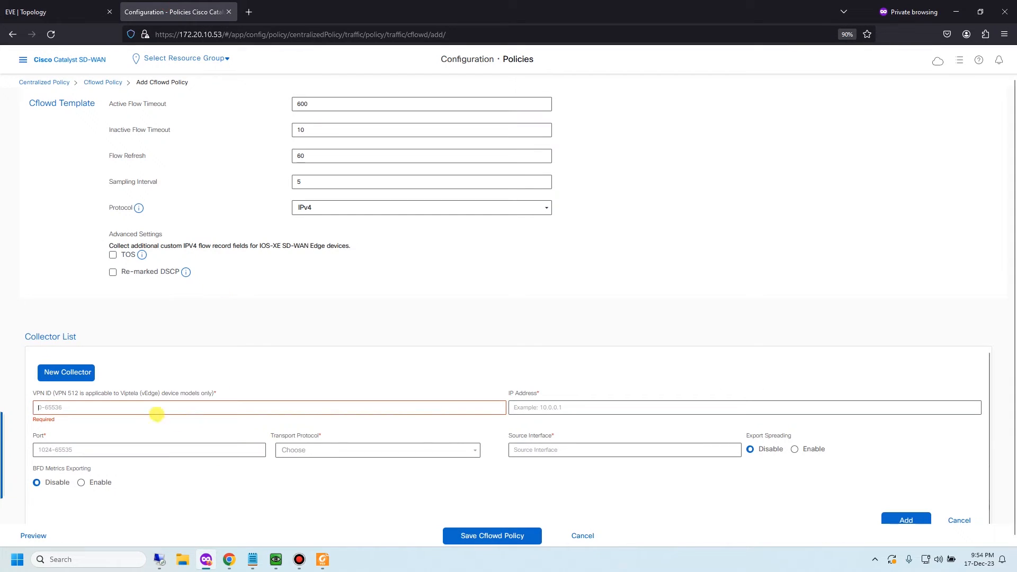
pyautogui.write('10')
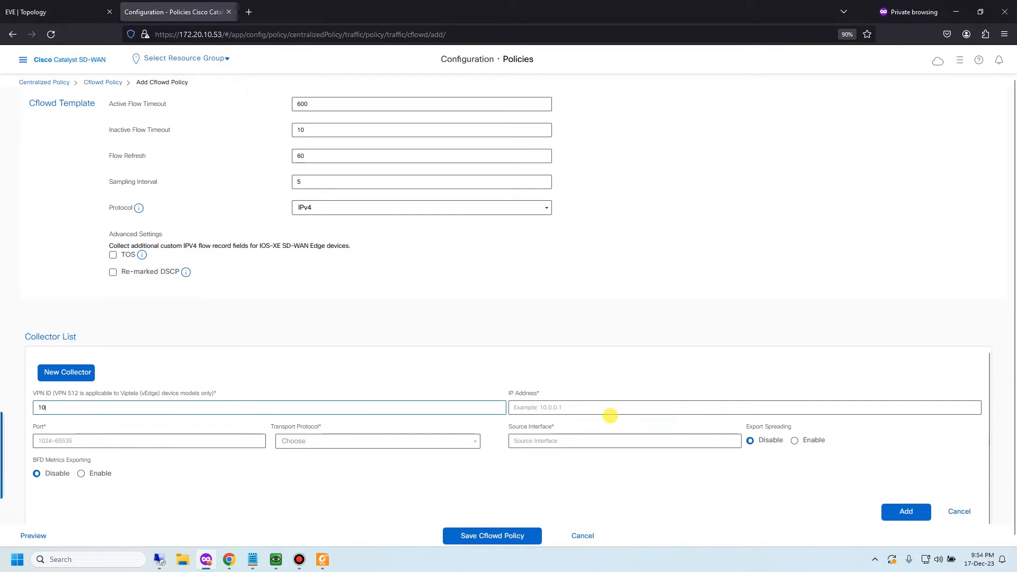
pyautogui.click(603, 412)
pyautogui.click(36, 11)
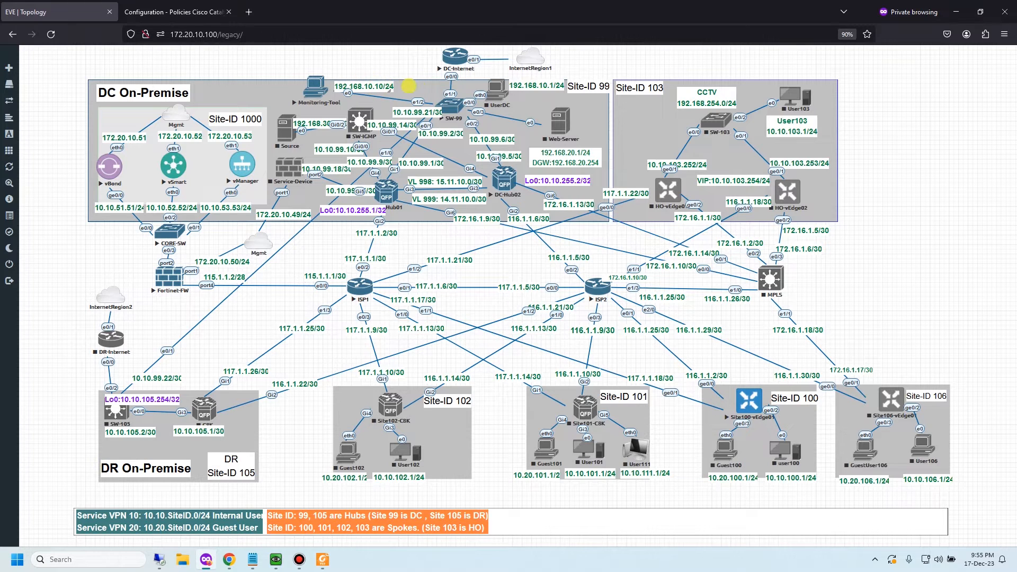
pyautogui.click(178, 12)
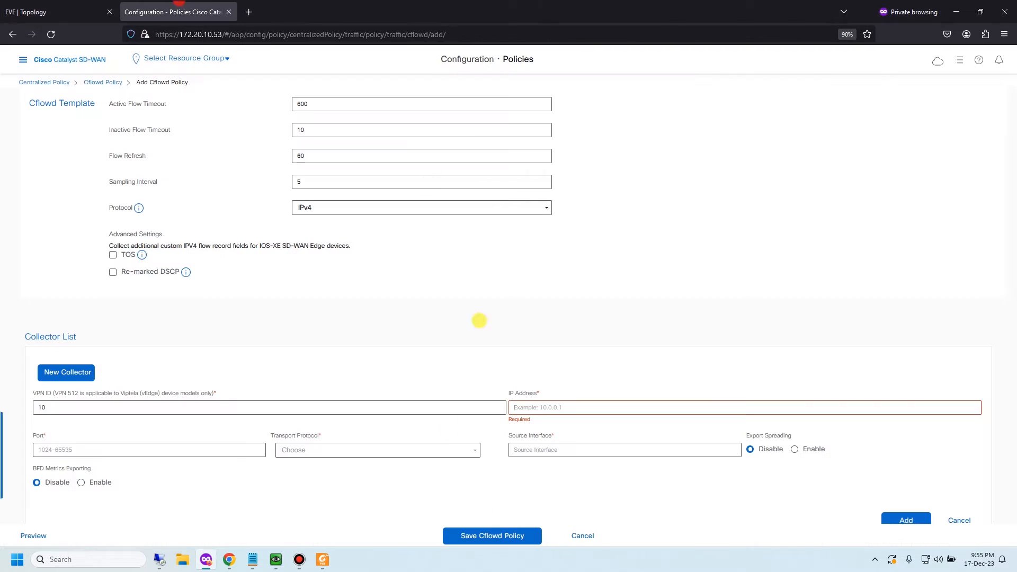
pyautogui.click(537, 407)
pyautogui.write('192')
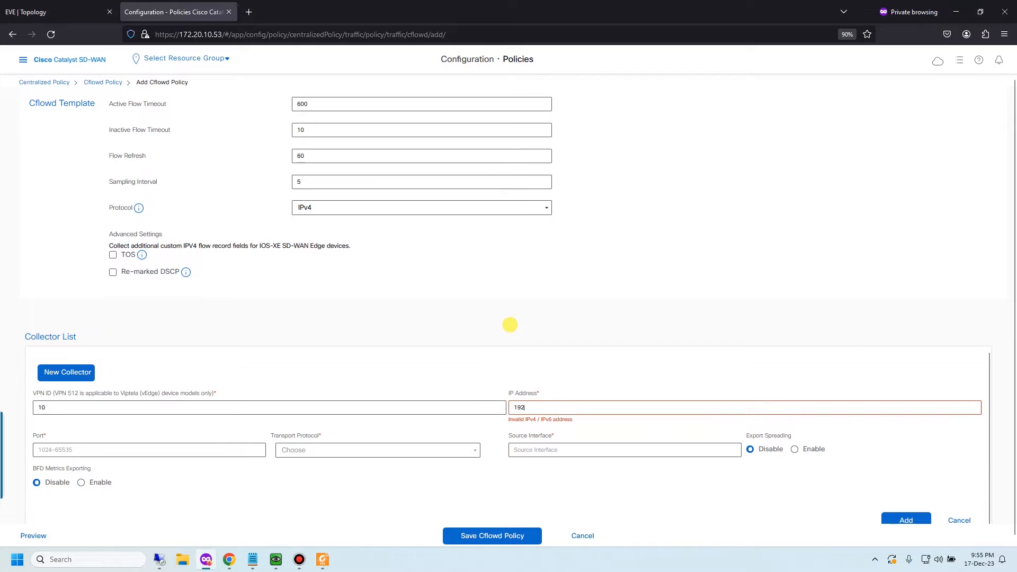
pyautogui.write('.1')
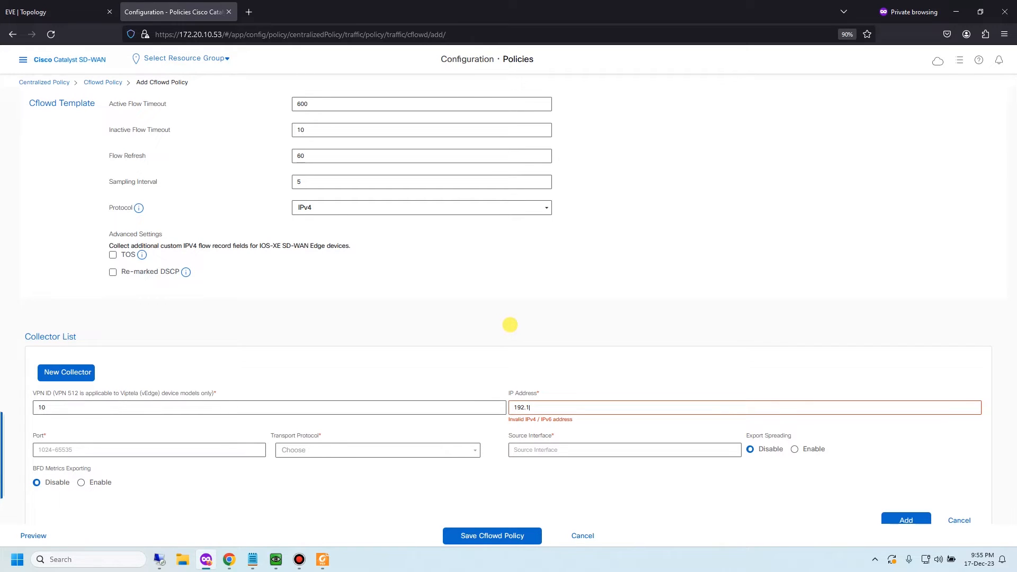
pyautogui.write('68.10.10')
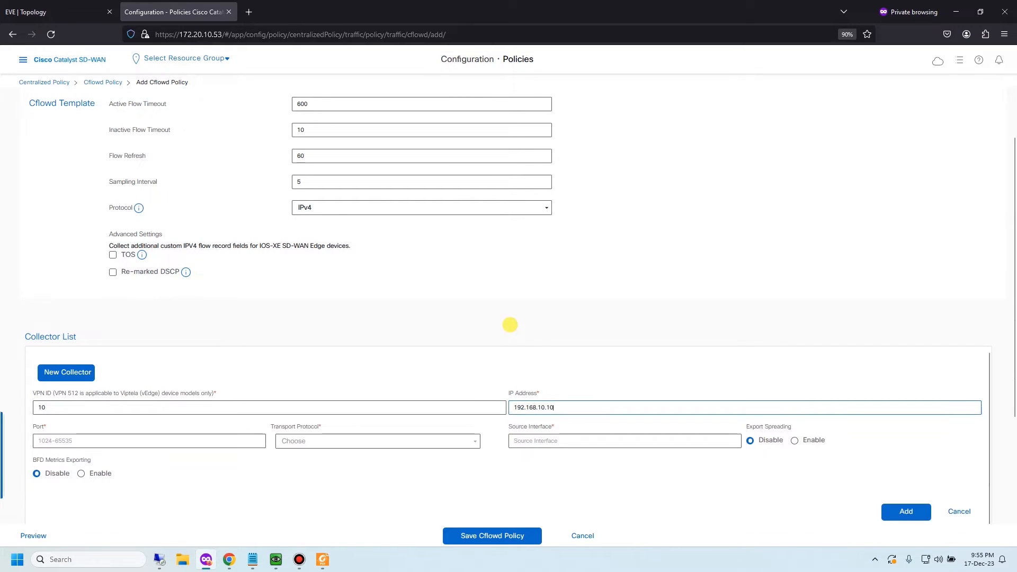
# Set collector port 9996, transport UDP and source interface ge0/2, then add it to the collector list
pyautogui.click(218, 441)
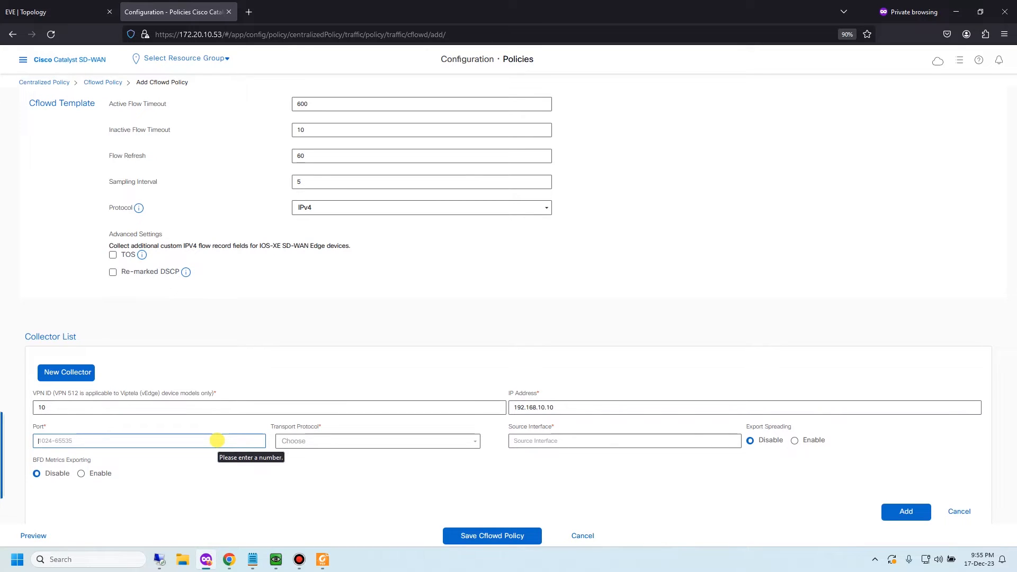
pyautogui.write('9996')
pyautogui.click(355, 442)
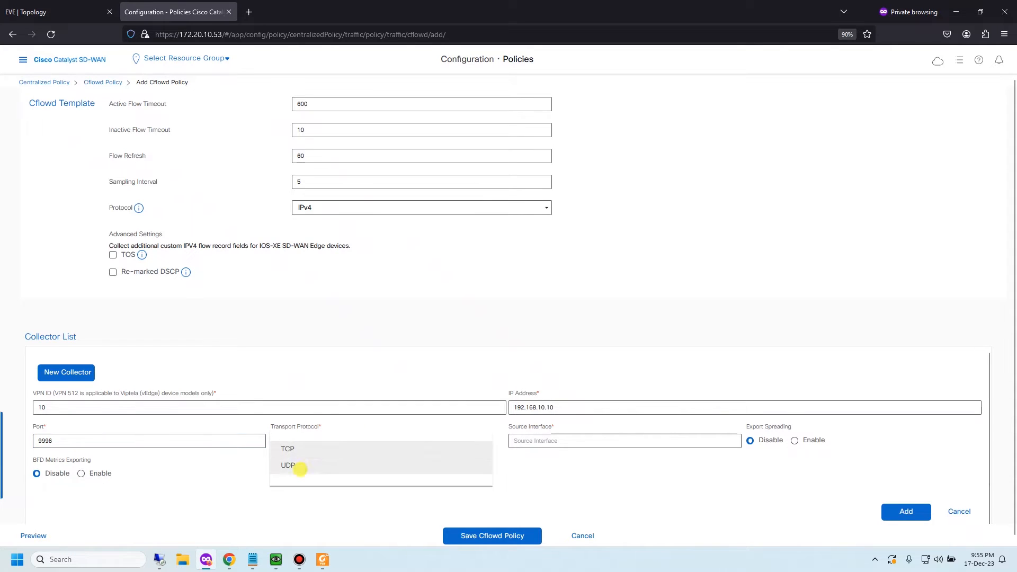
pyautogui.click(295, 466)
pyautogui.click(581, 447)
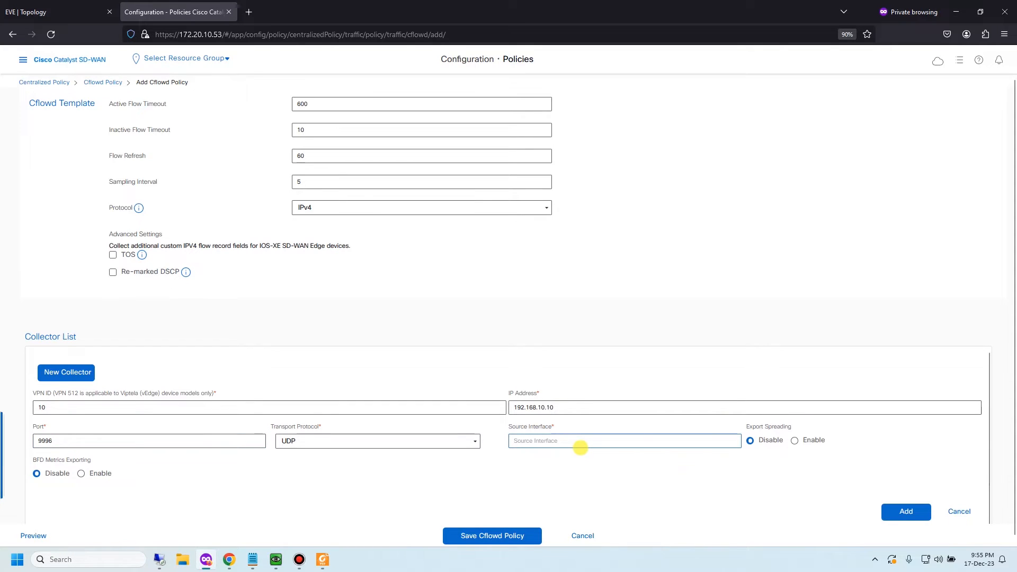
pyautogui.click(36, 11)
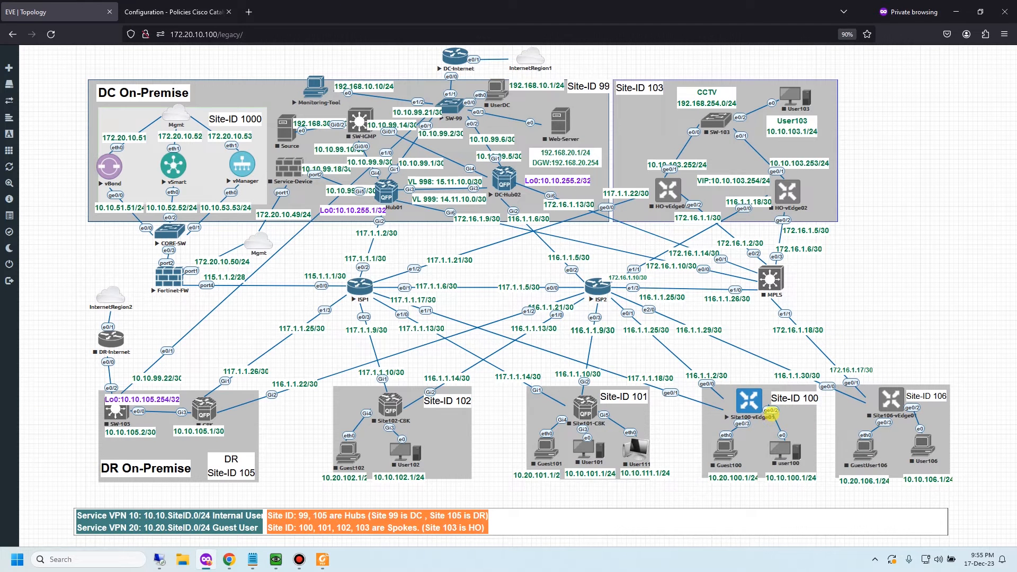
pyautogui.hotkey('ctrl', 'Tab')
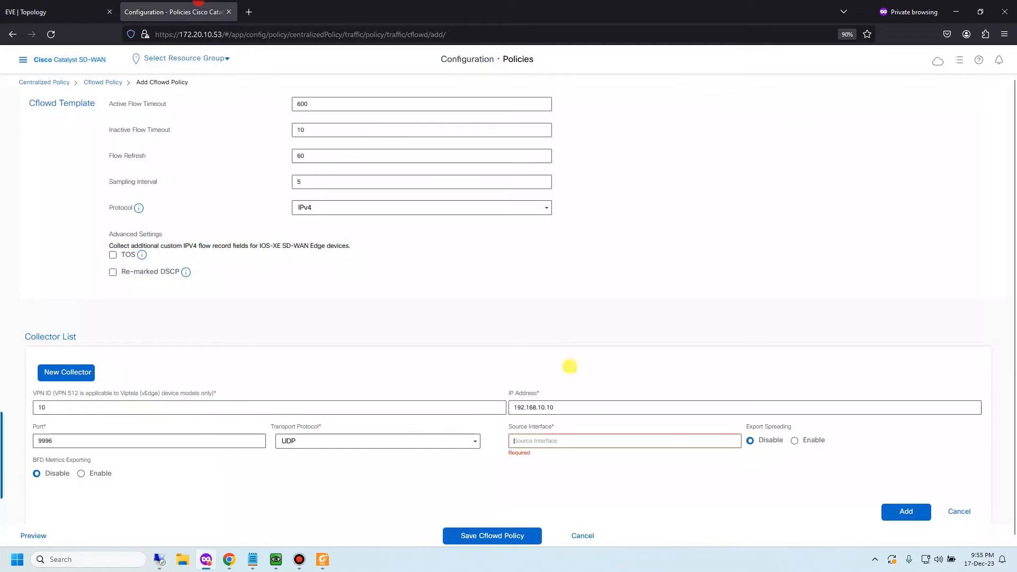
pyautogui.write('ge0/')
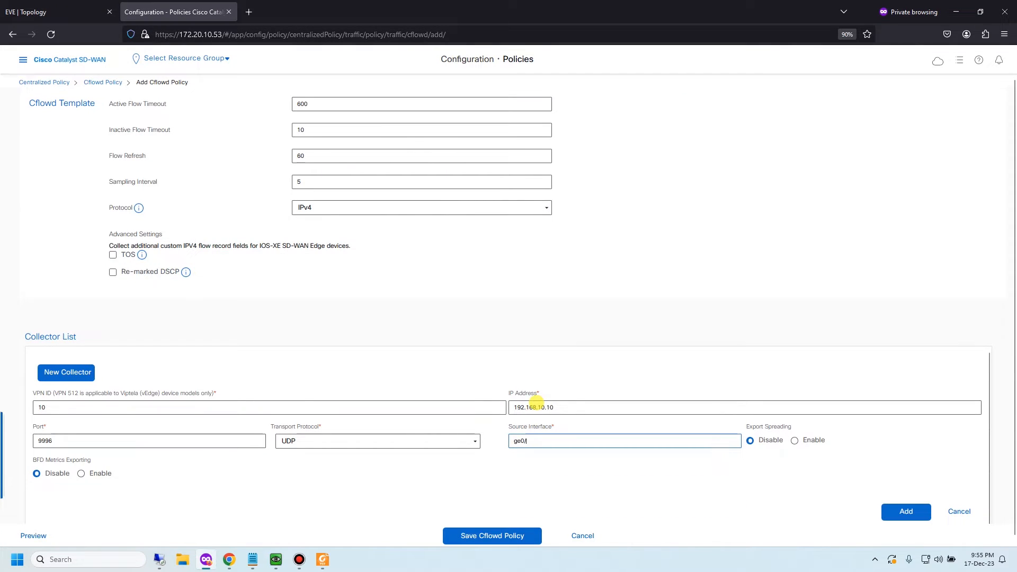
pyautogui.write('2')
pyautogui.click(843, 493)
pyautogui.scroll(-1, 182, 482)
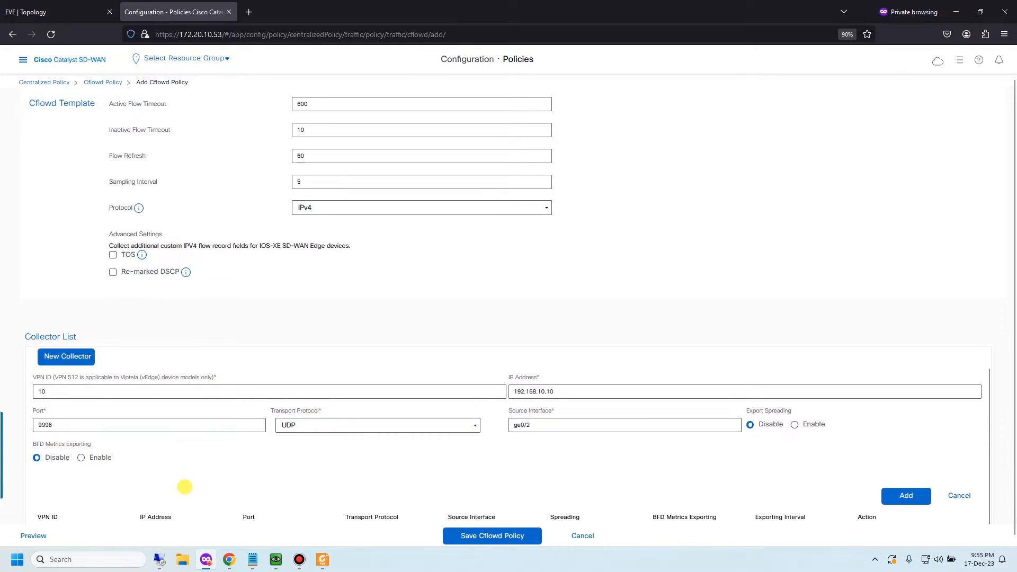
pyautogui.scroll(-2, 238, 465)
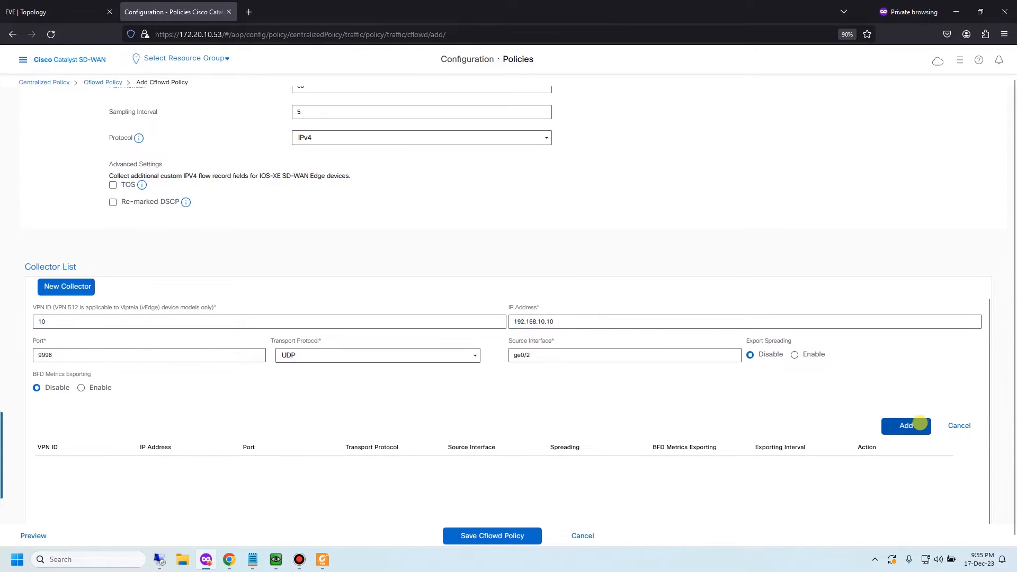
pyautogui.click(892, 425)
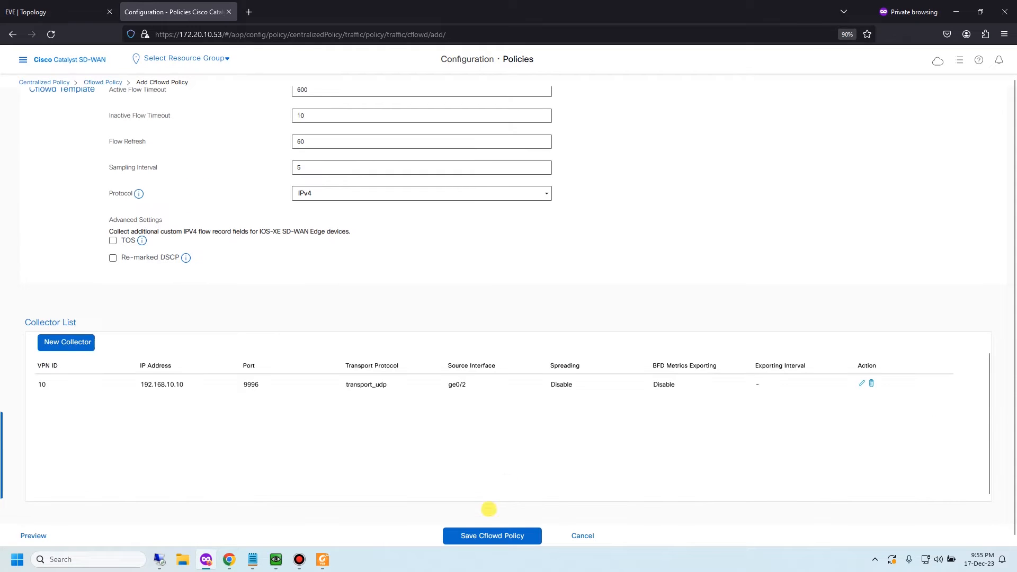
# Name the policy Cflowd-Testing, reuse that as the description, and save the Cflowd policy
pyautogui.click(504, 536)
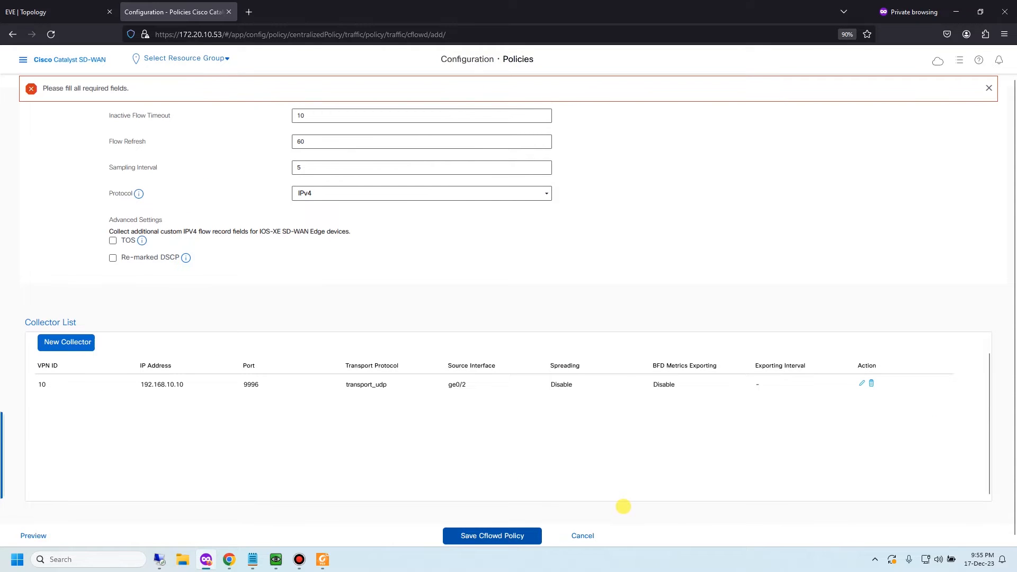
pyautogui.scroll(2, 172, 88)
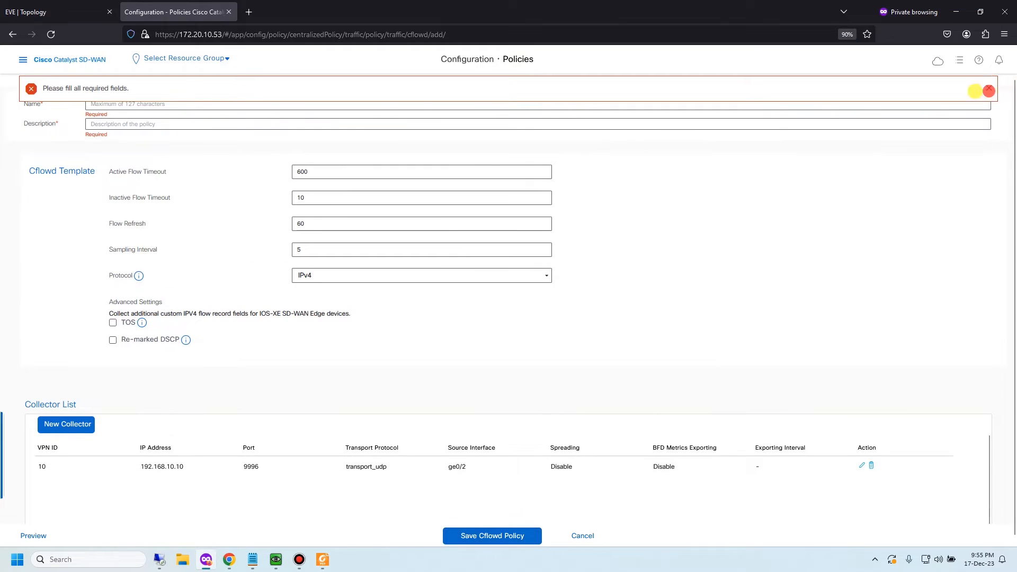
pyautogui.click(988, 87)
pyautogui.write('Cf')
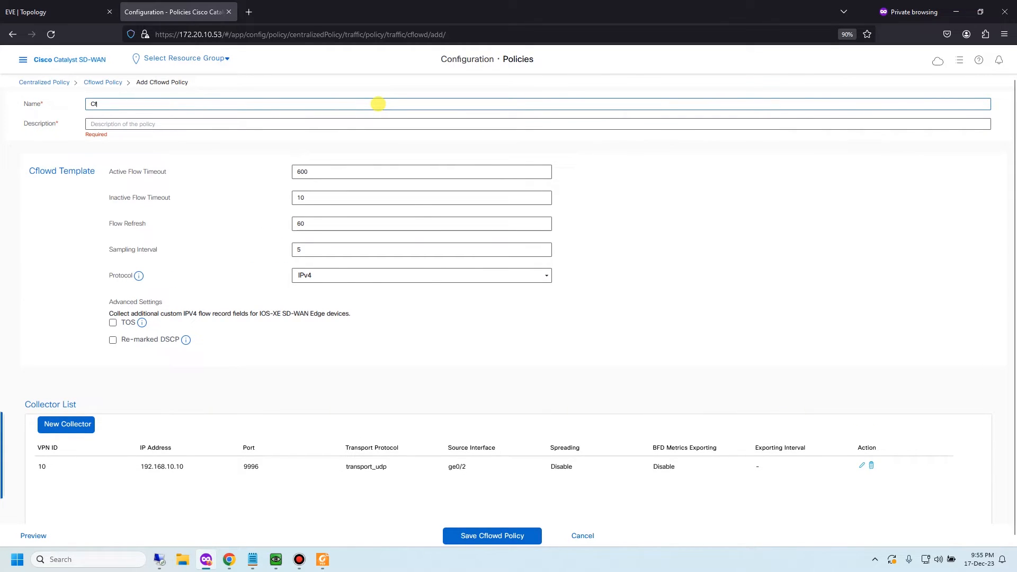
pyautogui.write('lowd-Testing')
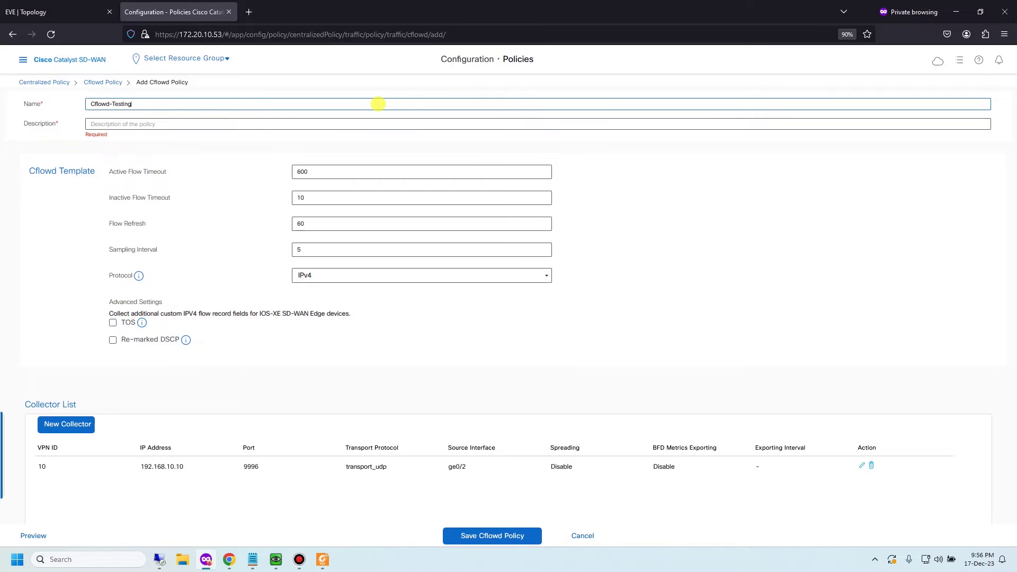
pyautogui.hotkey('ctrl', 'a')
pyautogui.hotkey('ctrl', 'c')
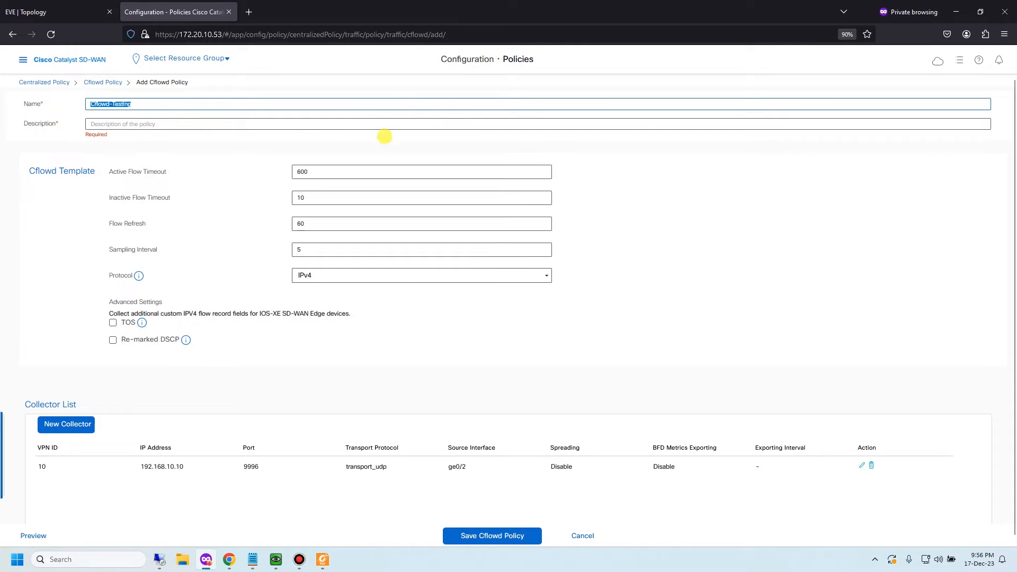
pyautogui.click(311, 124)
pyautogui.hotkey('ctrl', 'v')
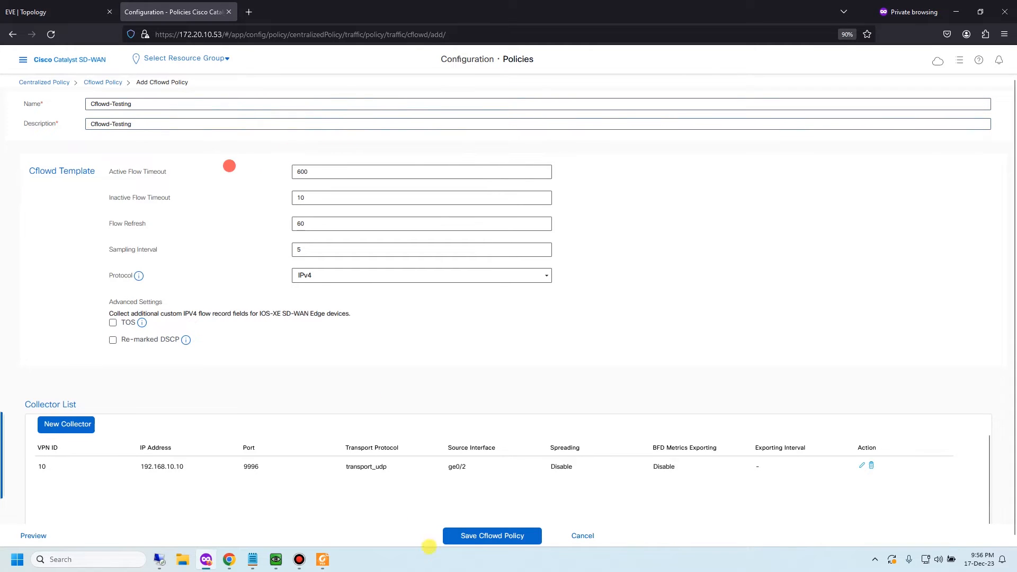
pyautogui.click(451, 537)
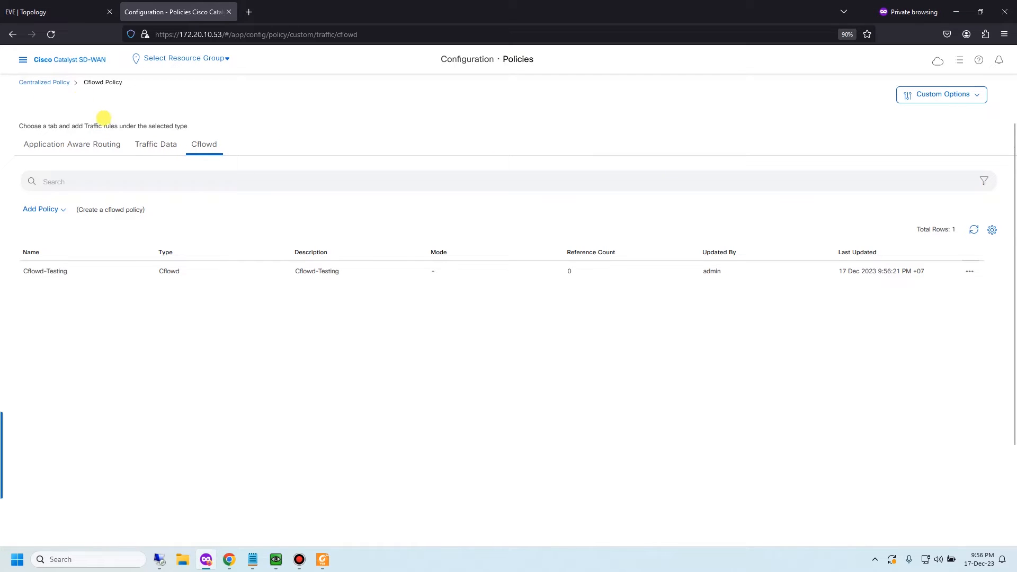
# Return to the centralized policy list via the Centralized Policy breadcrumb
pyautogui.click(44, 82)
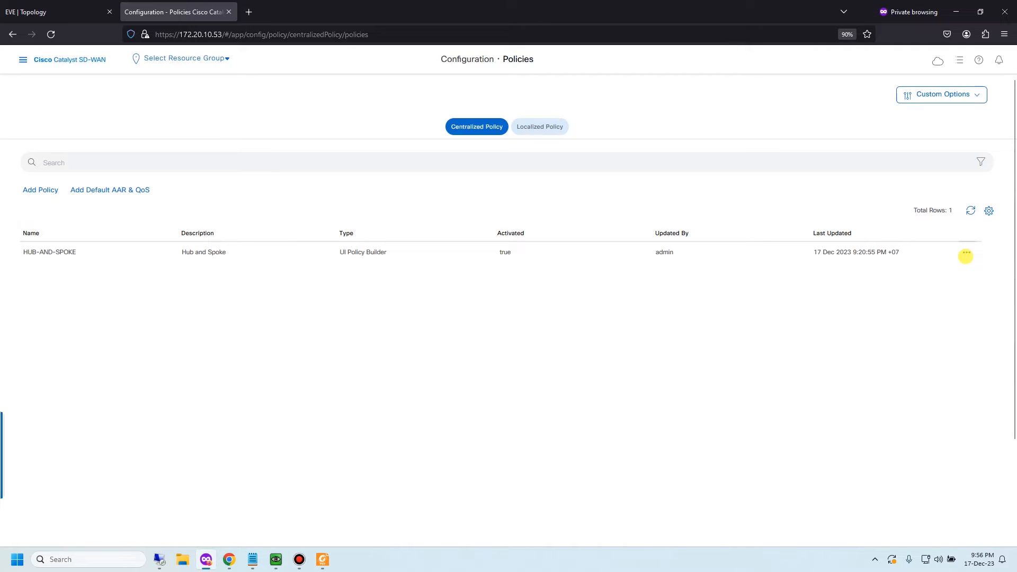
# Edit the HUB-AND-SPOKE policy and go to its Traffic Rules > Cflowd section
pyautogui.click(966, 253)
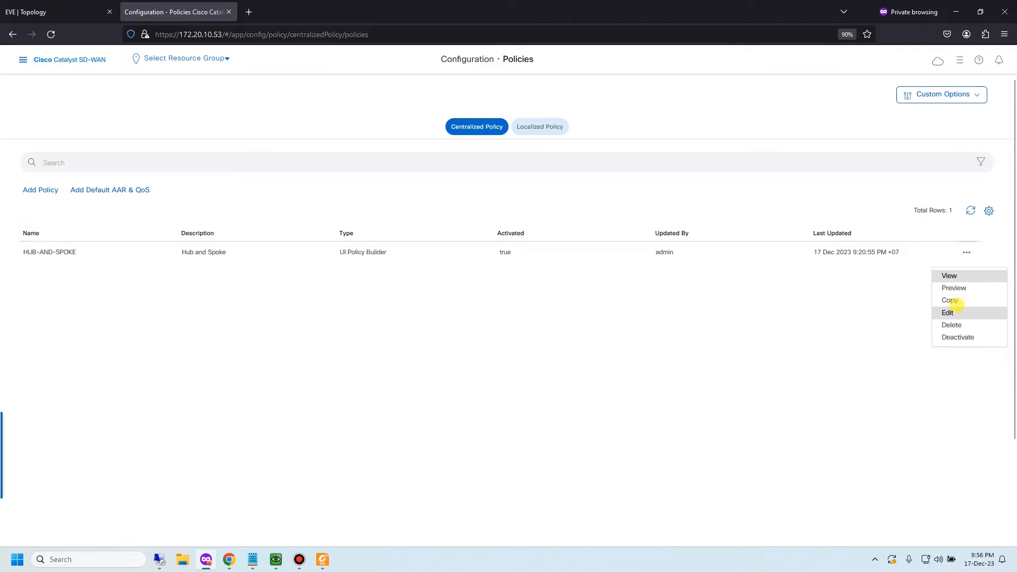
pyautogui.click(947, 312)
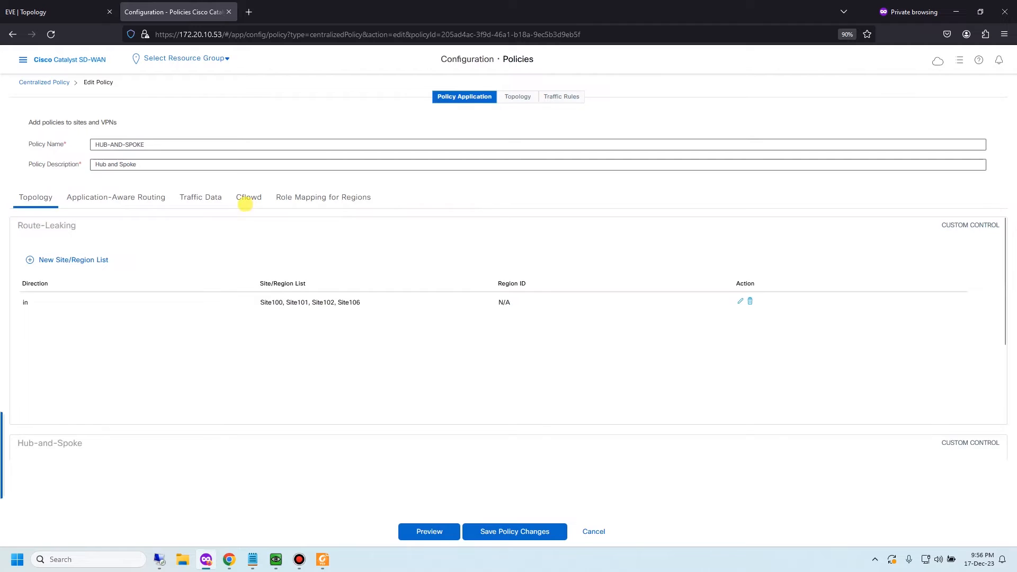
pyautogui.click(248, 197)
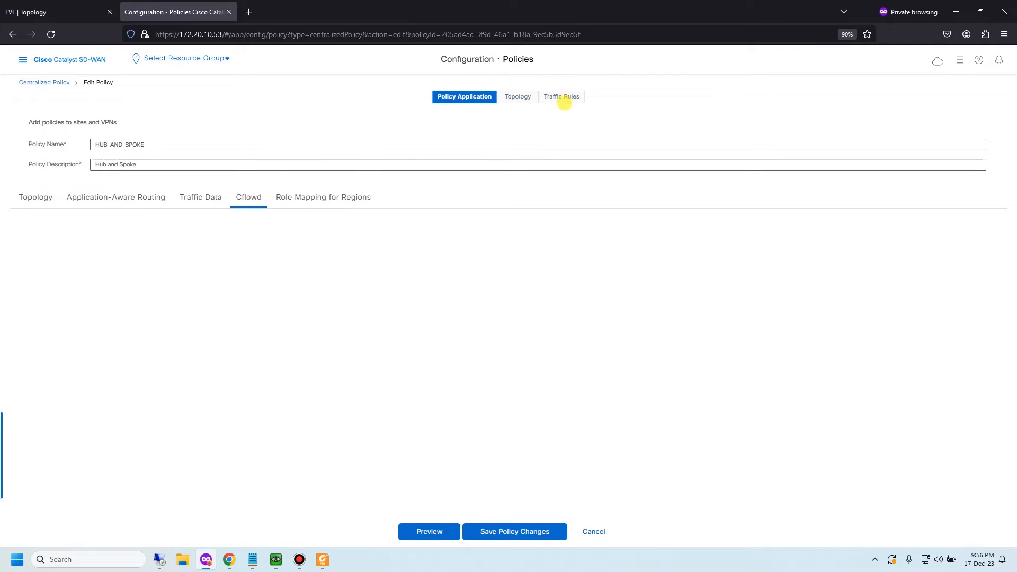
pyautogui.click(563, 97)
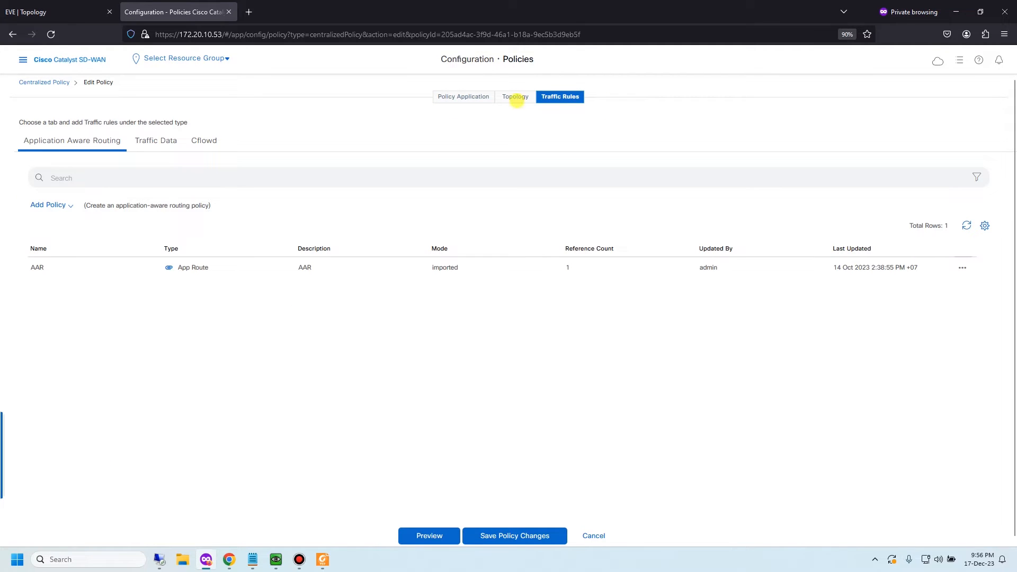
pyautogui.click(204, 141)
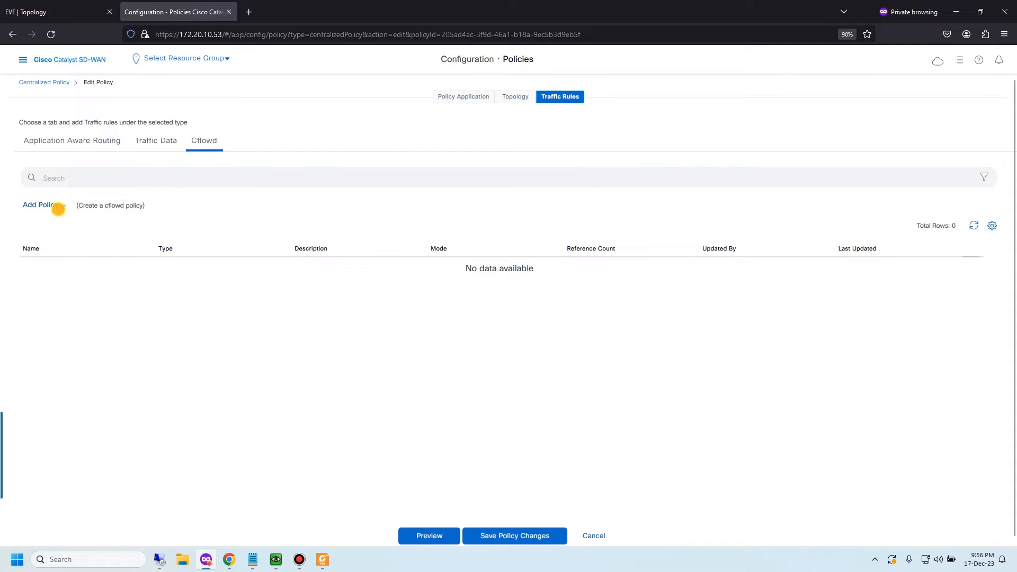
# Import the existing Cflowd-Testing policy via Add Policy > Import Existing
pyautogui.click(57, 208)
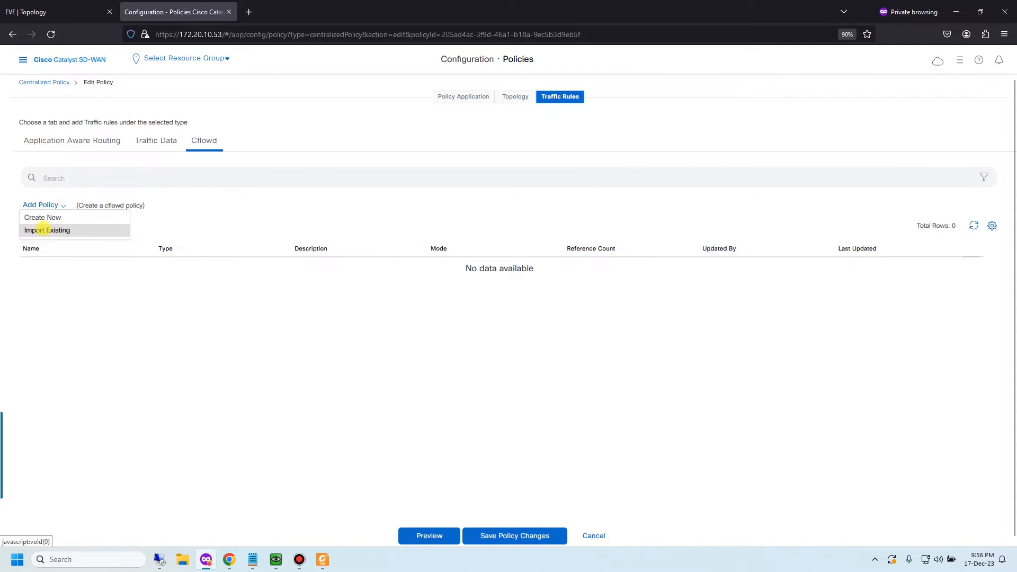
pyautogui.click(64, 229)
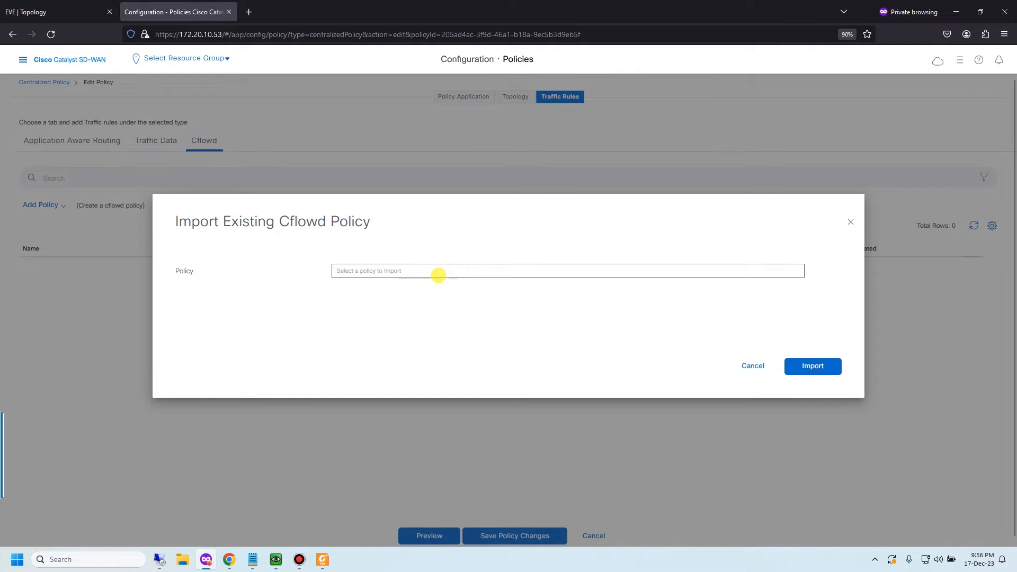
pyautogui.click(429, 274)
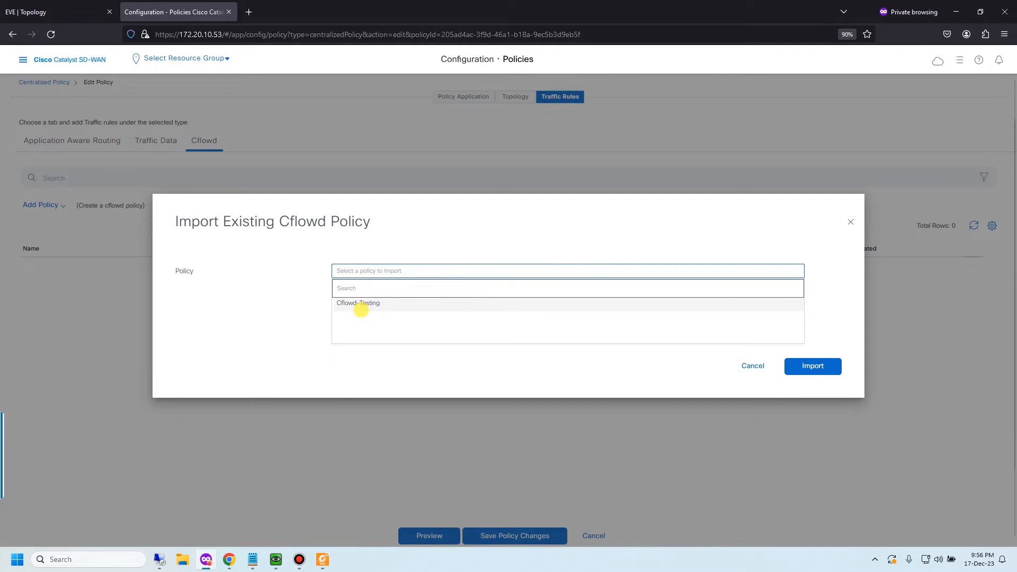
pyautogui.click(361, 308)
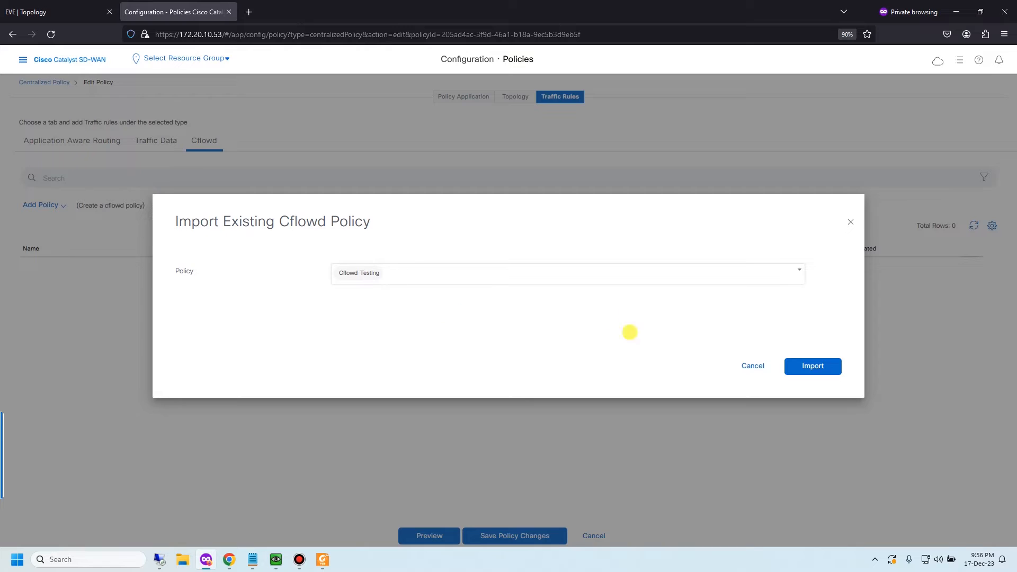
pyautogui.click(810, 367)
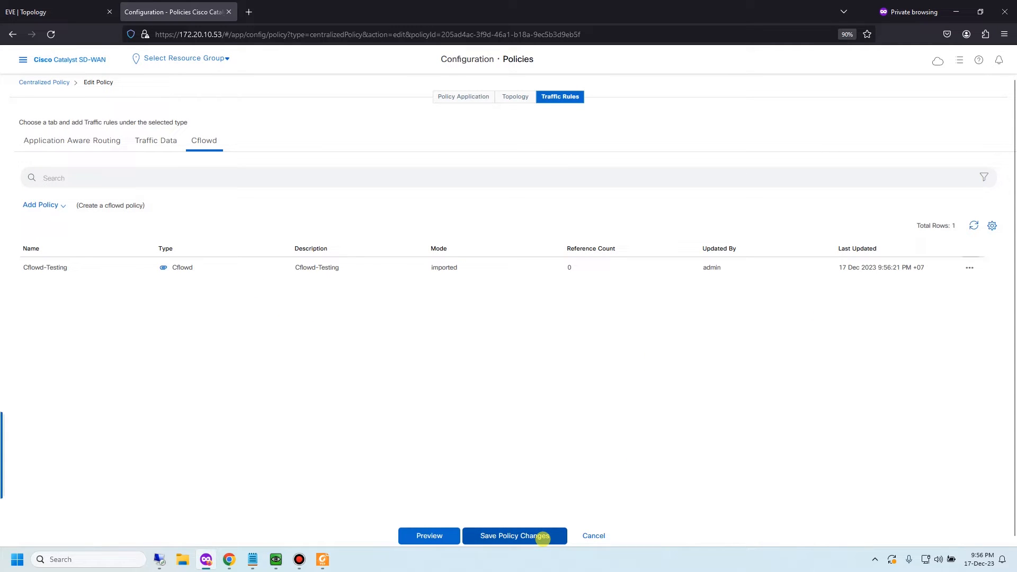
# Under Policy Application > Cflowd, add a new site list with Site100 to Cflowd-Testing
pyautogui.click(468, 96)
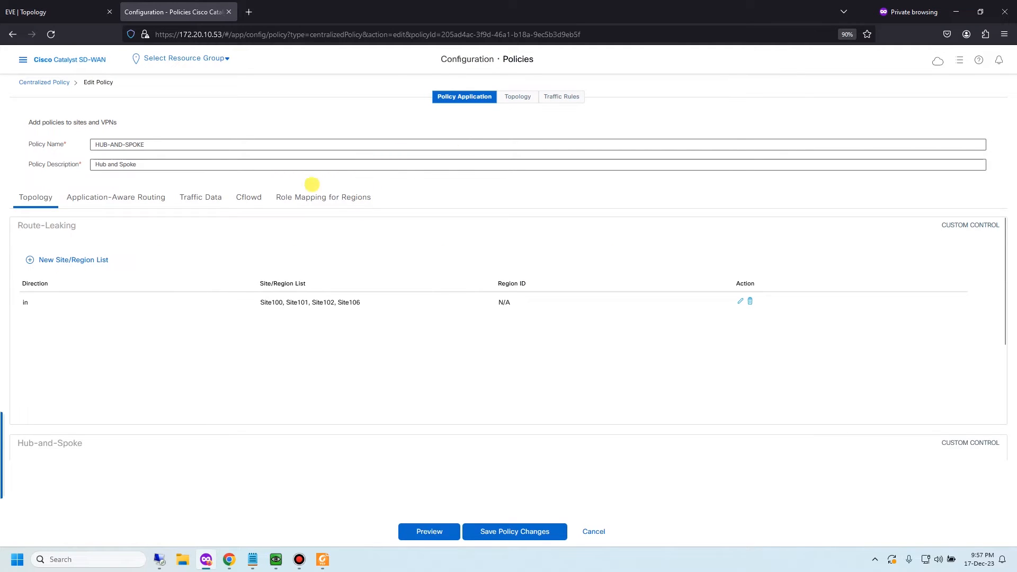
pyautogui.click(248, 197)
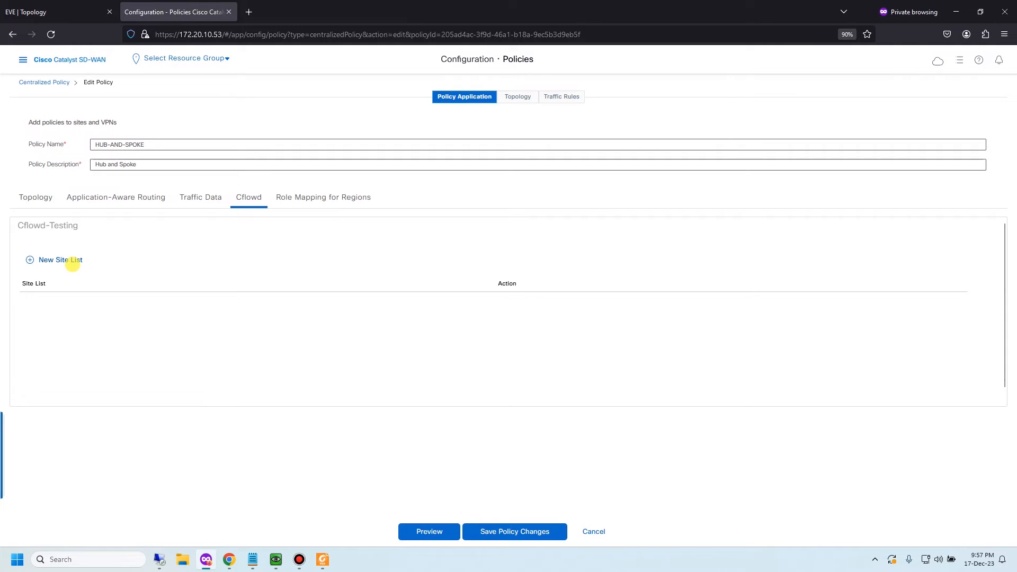
pyautogui.click(61, 259)
pyautogui.click(311, 295)
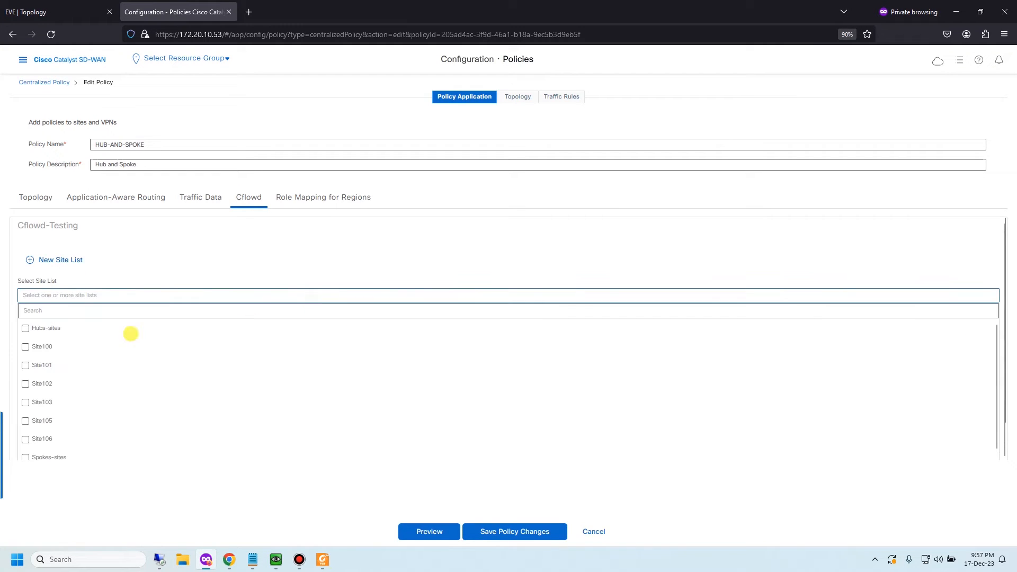
pyautogui.click(26, 347)
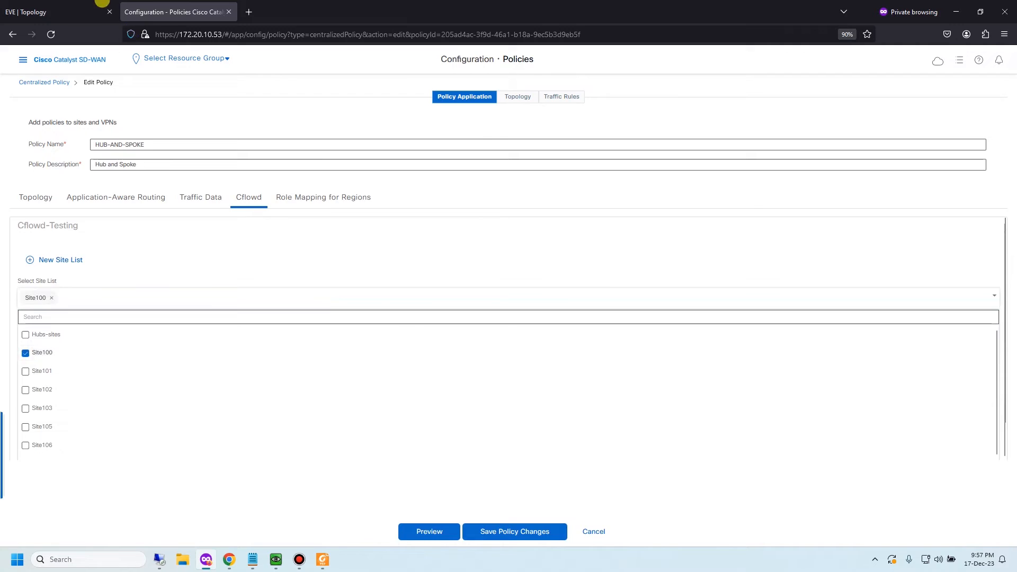
pyautogui.click(85, 6)
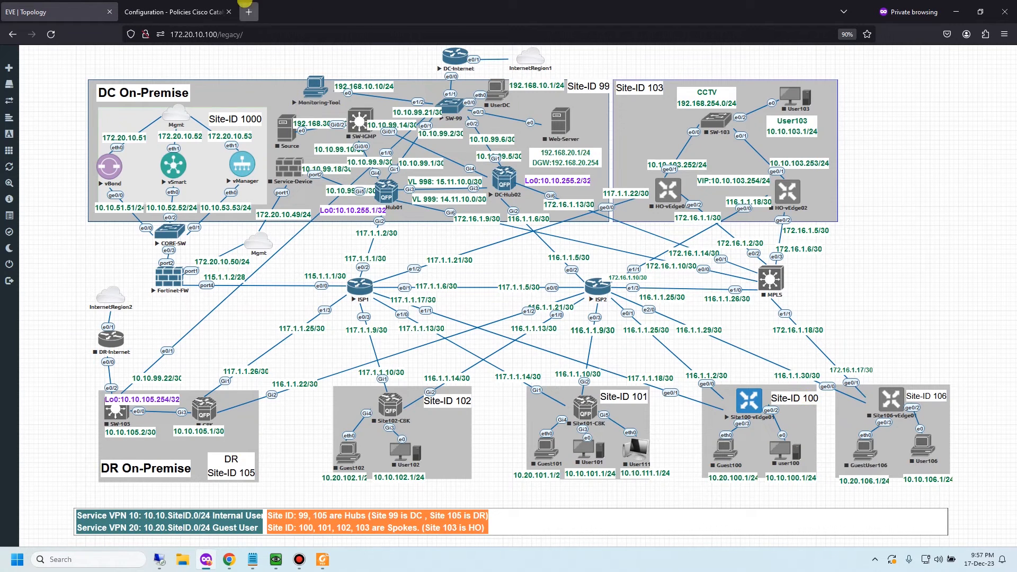
pyautogui.click(183, 11)
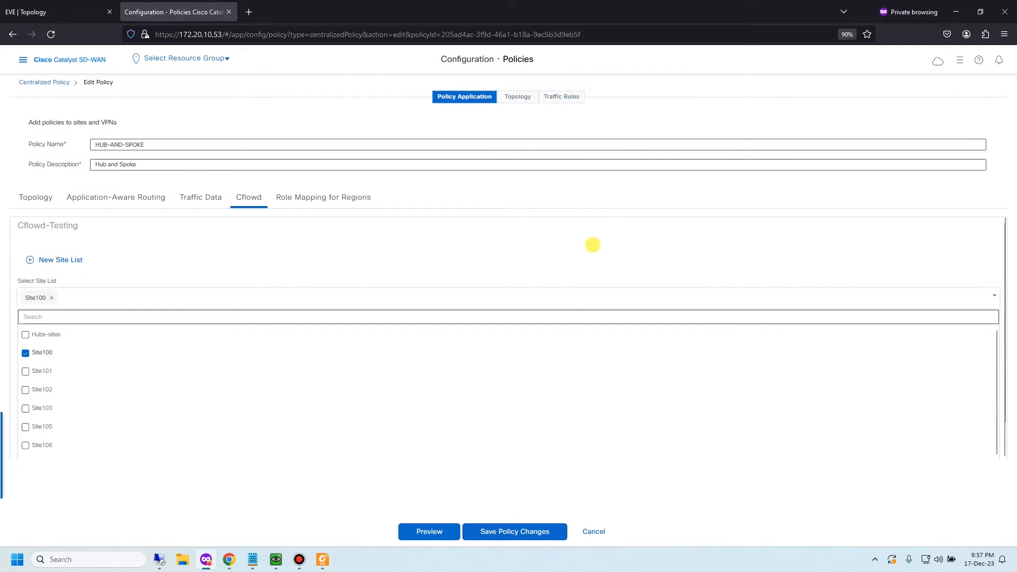
pyautogui.click(590, 243)
pyautogui.click(907, 333)
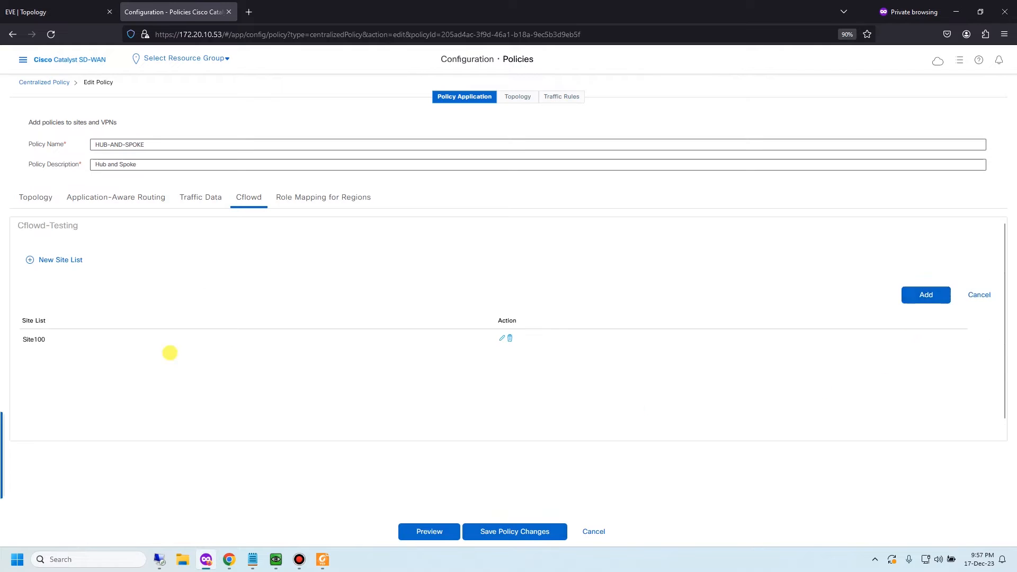
# Save the policy changes, activate, and view the vSmart config diff side by side
pyautogui.click(556, 532)
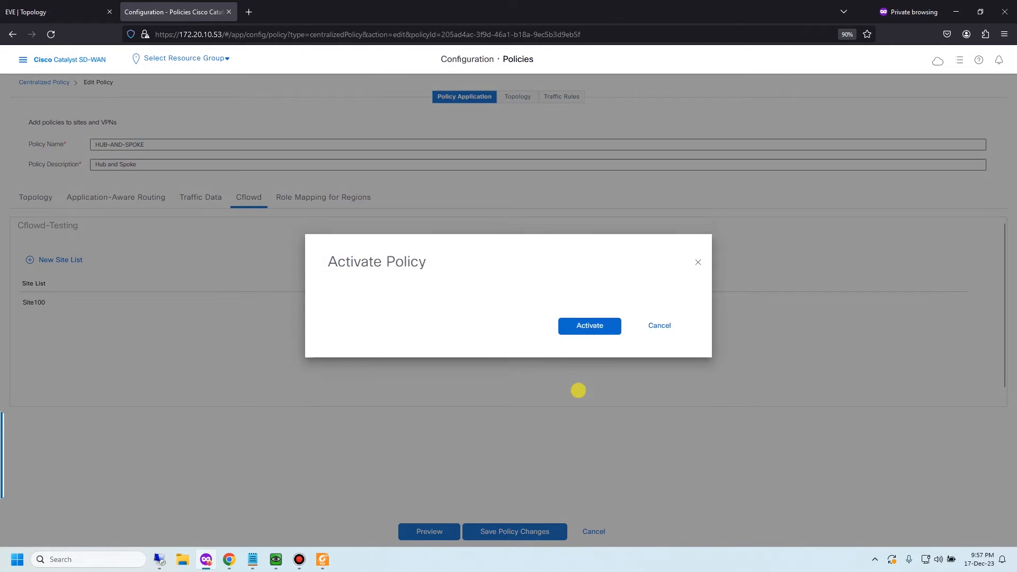
pyautogui.click(589, 341)
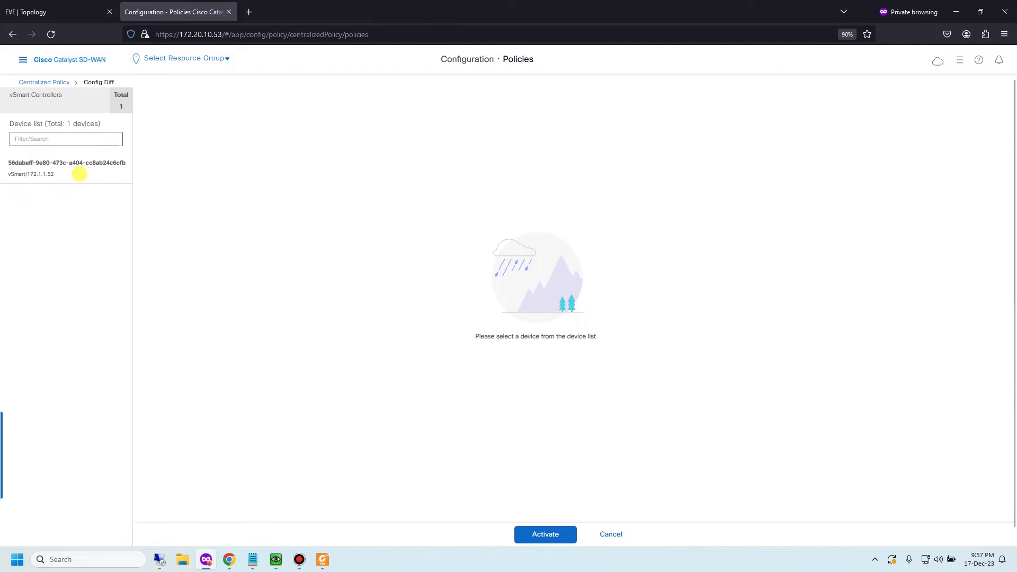
pyautogui.click(79, 172)
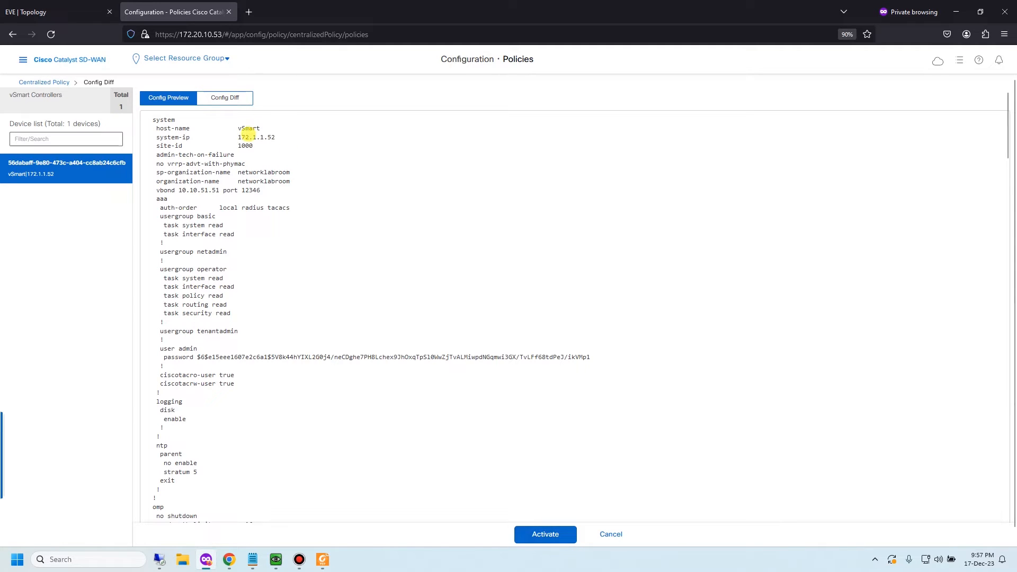
pyautogui.click(225, 98)
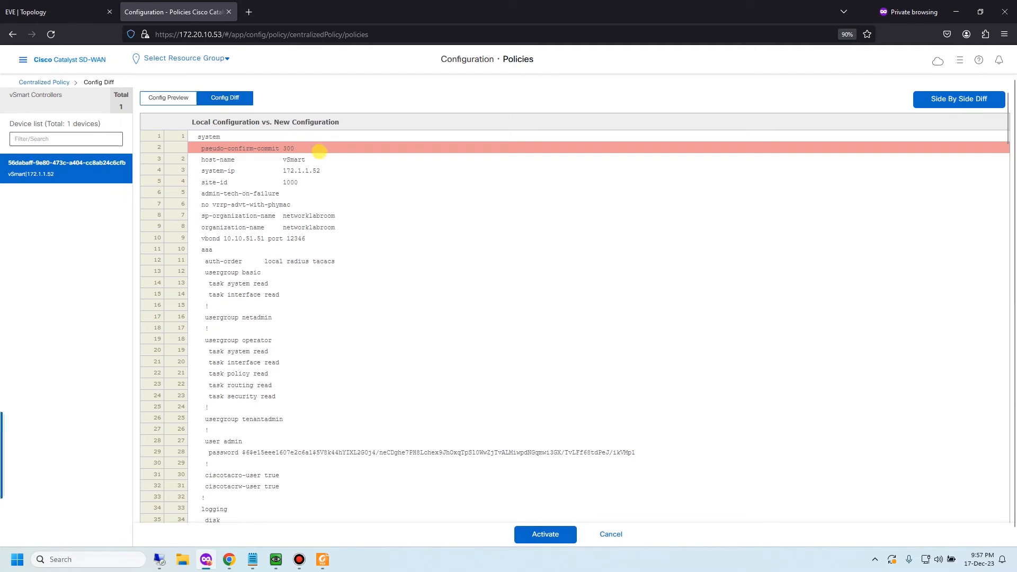
pyautogui.click(938, 98)
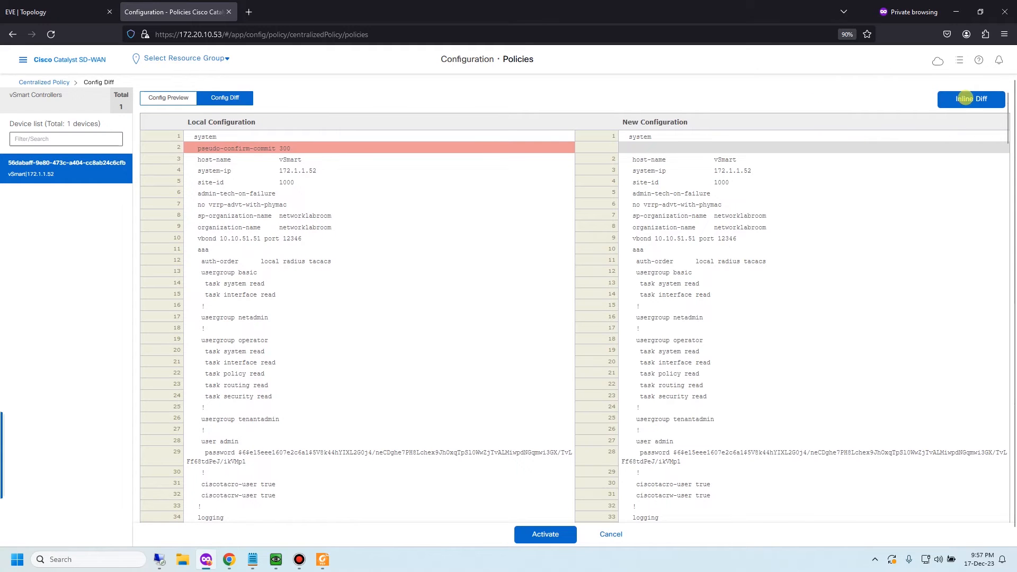
pyautogui.scroll(-1, 254, 247)
pyautogui.scroll(-3, 735, 199)
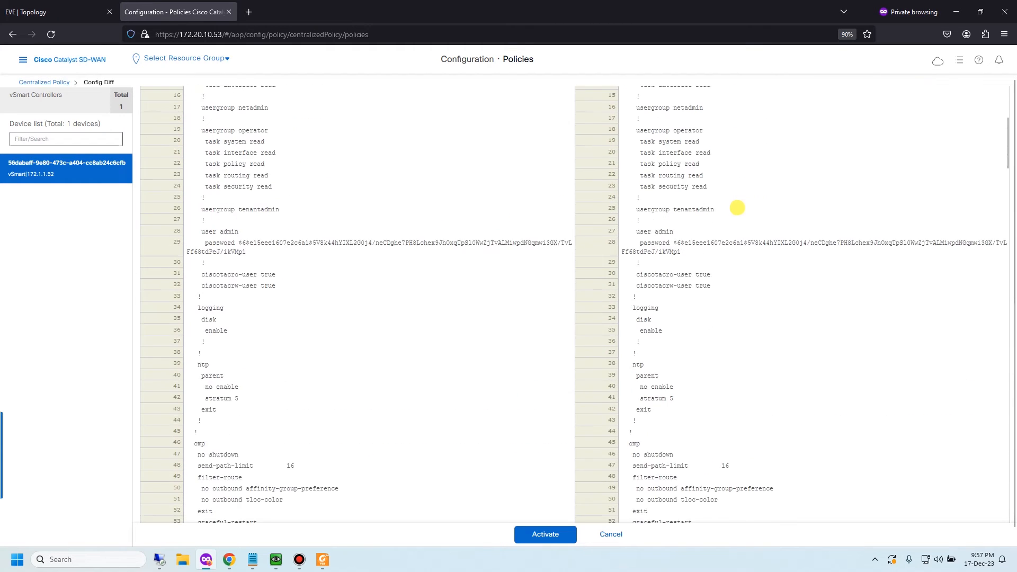
pyautogui.scroll(-3, 735, 209)
pyautogui.scroll(-3, 730, 212)
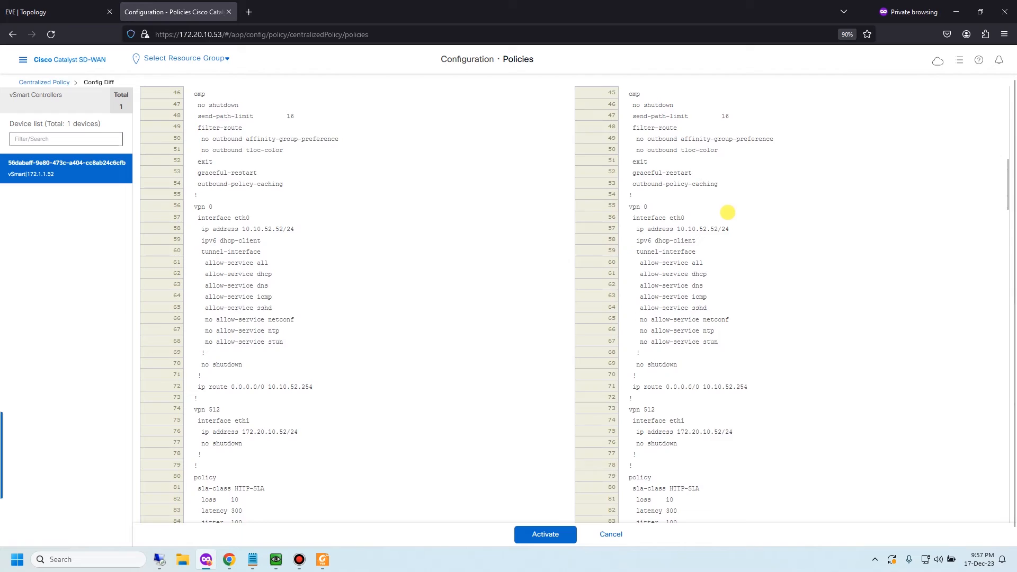
pyautogui.scroll(-1, 728, 212)
pyautogui.scroll(-4, 799, 223)
pyautogui.scroll(-5, 765, 254)
pyautogui.scroll(-6, 765, 255)
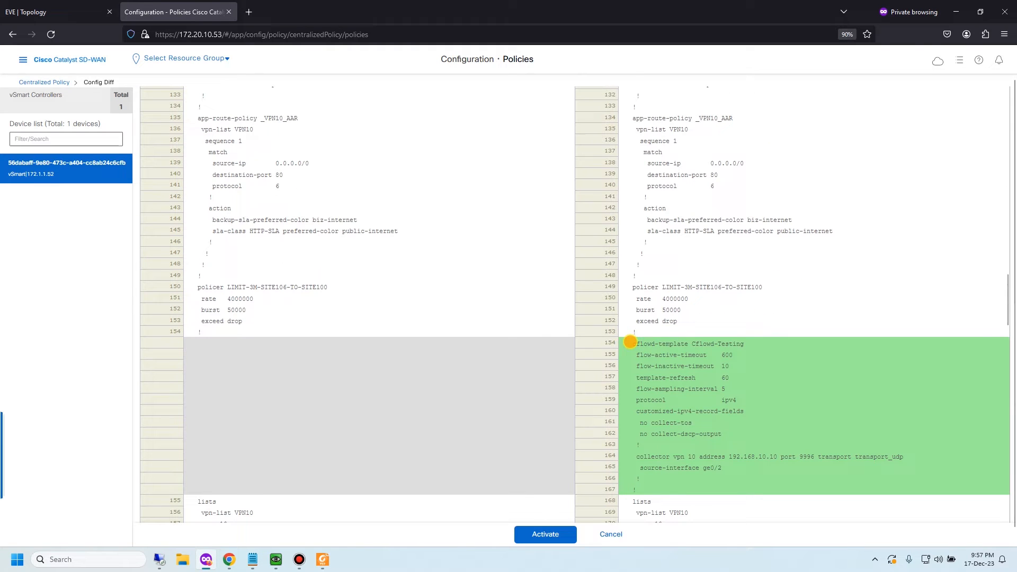
# Highlight the added cflowd-template block and its flow active timeout of 600 in the diff
pyautogui.moveTo(629, 342); pyautogui.dragTo(756, 485)
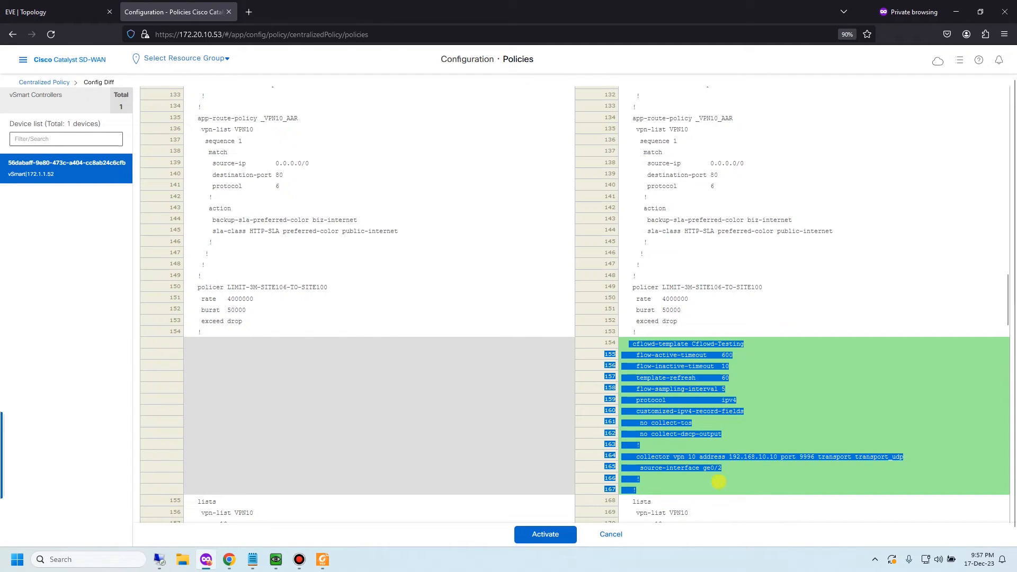
pyautogui.click(677, 436)
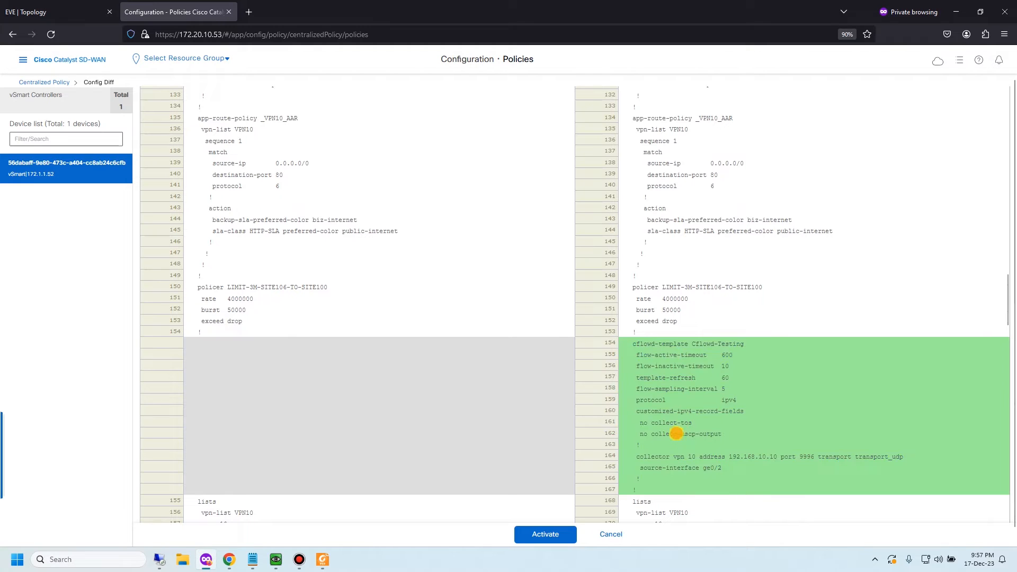
pyautogui.moveTo(653, 355); pyautogui.dragTo(732, 355)
pyautogui.click(721, 357)
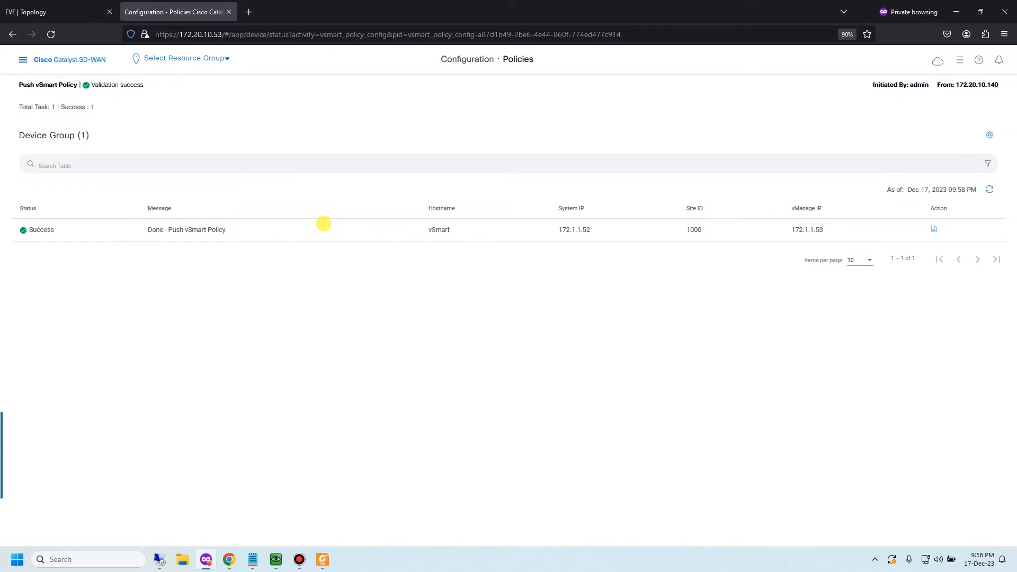
# In the EVE topology, launch a telnet console to Site100-vEdge01, always allowing telnet links
pyautogui.click(80, 18)
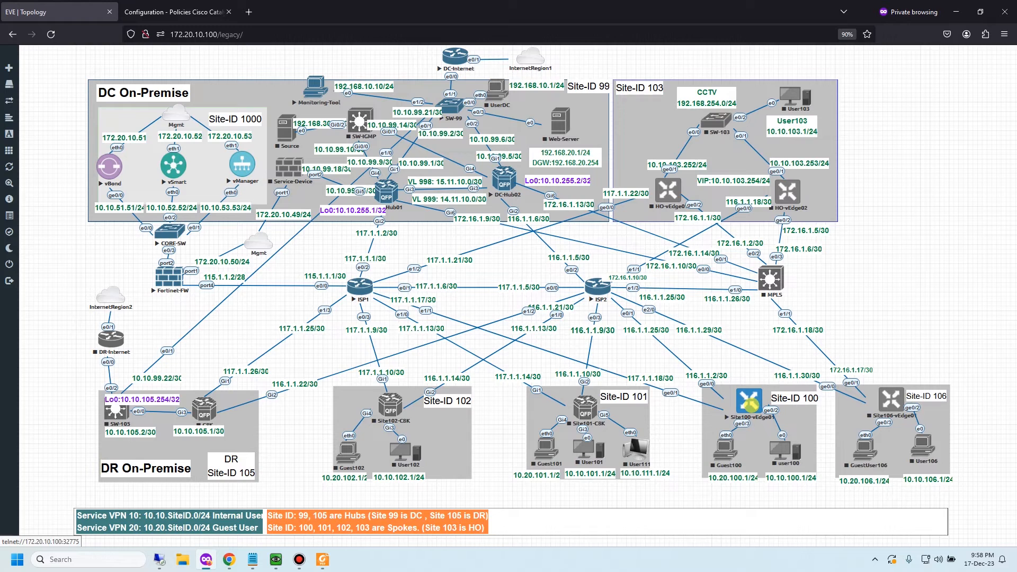
pyautogui.click(749, 401)
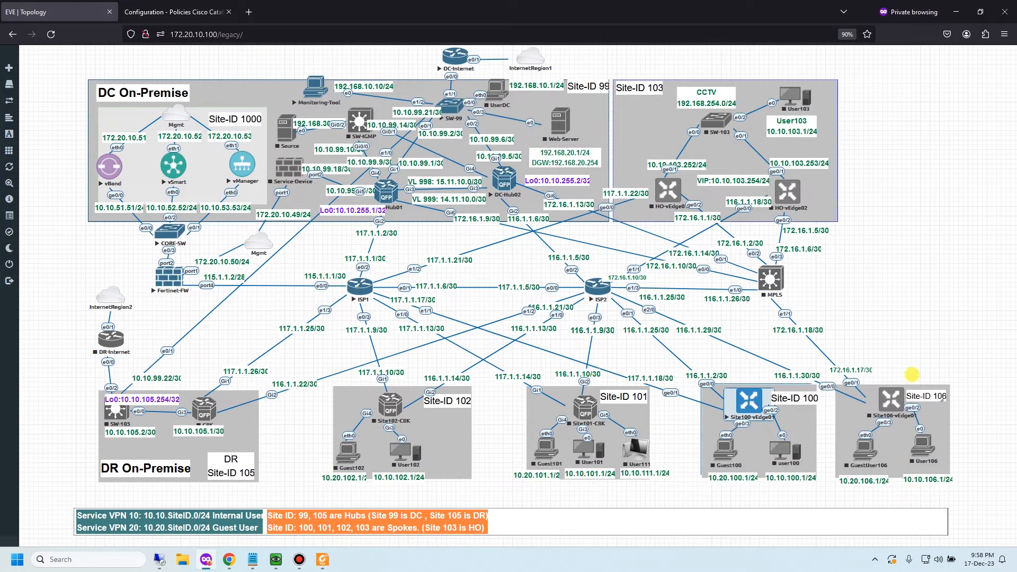
pyautogui.click(749, 401)
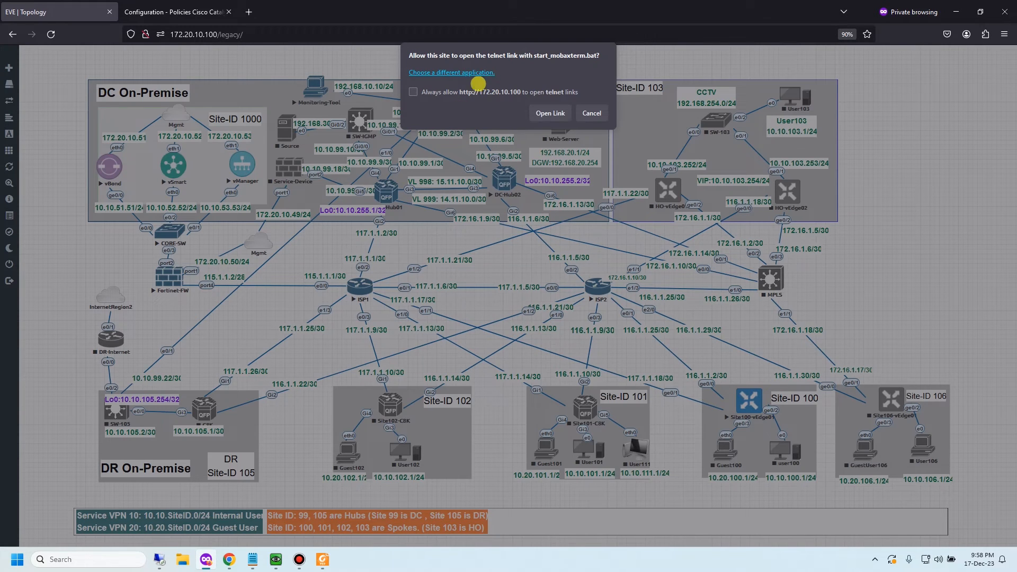
pyautogui.click(479, 91)
pyautogui.click(548, 113)
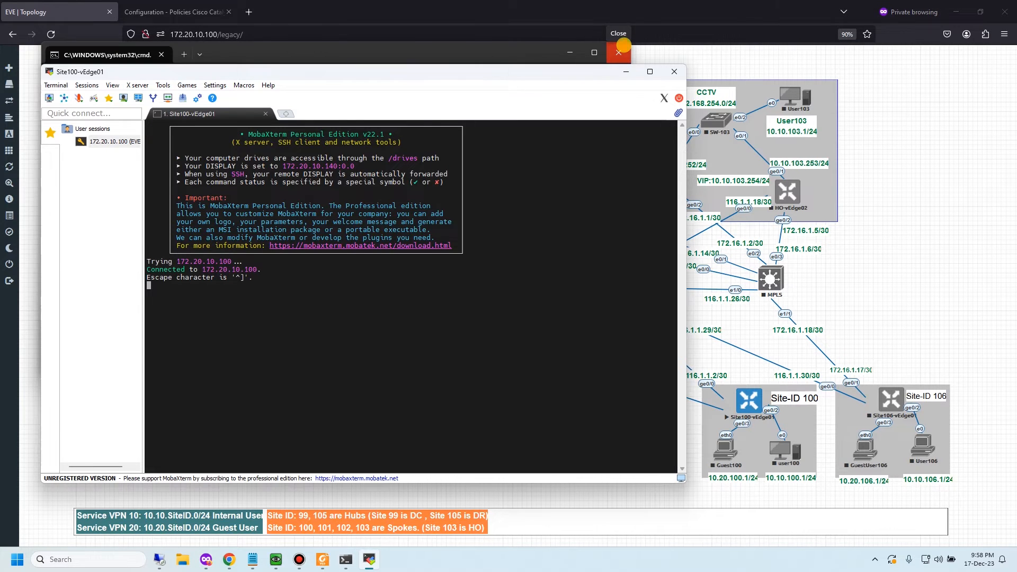
# Maximize the MobaXterm session and log in to Site100-vEdge01 as admin
pyautogui.doubleClick(534, 72)
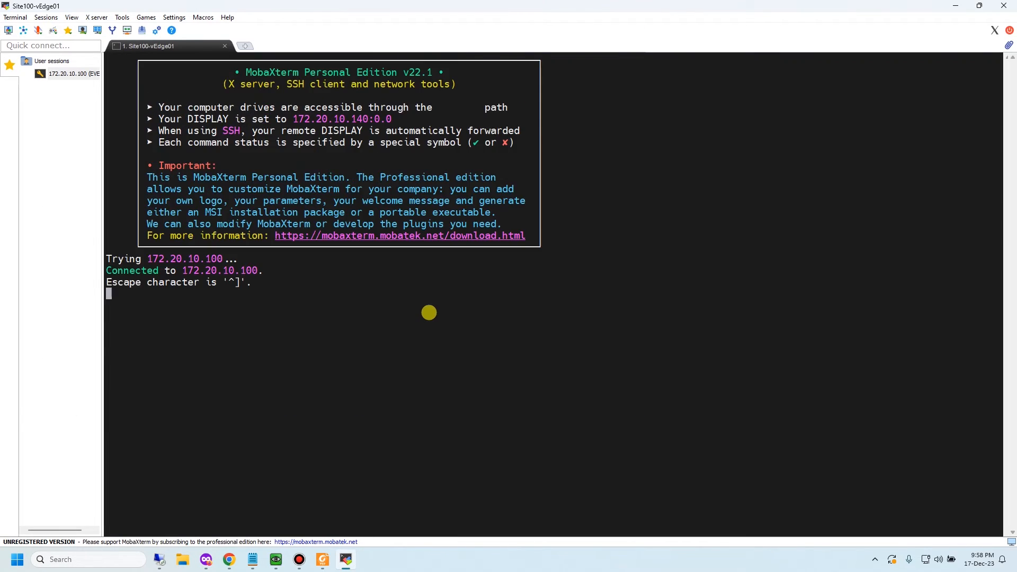
pyautogui.press('Return')
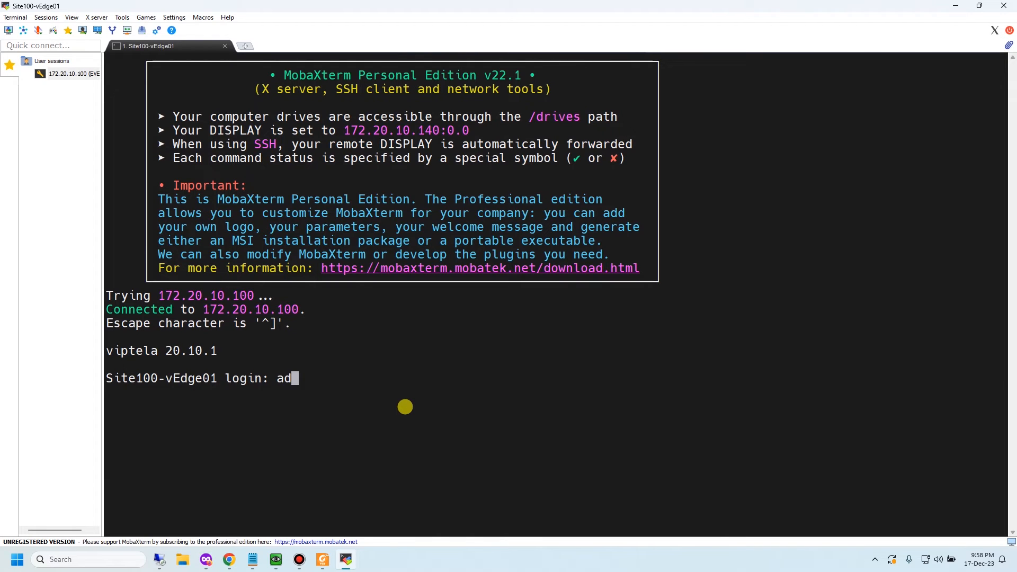
pyautogui.write('min')
pyautogui.press('Return')
pyautogui.press('Return')
pyautogui.press('Return')
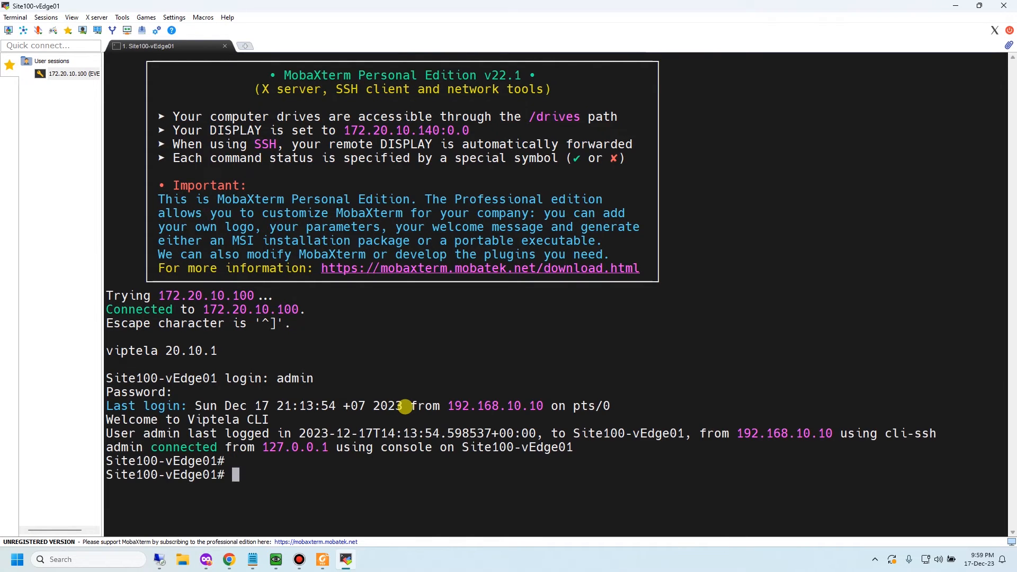
pyautogui.press('Return')
pyautogui.press('Return')
pyautogui.write('sh')
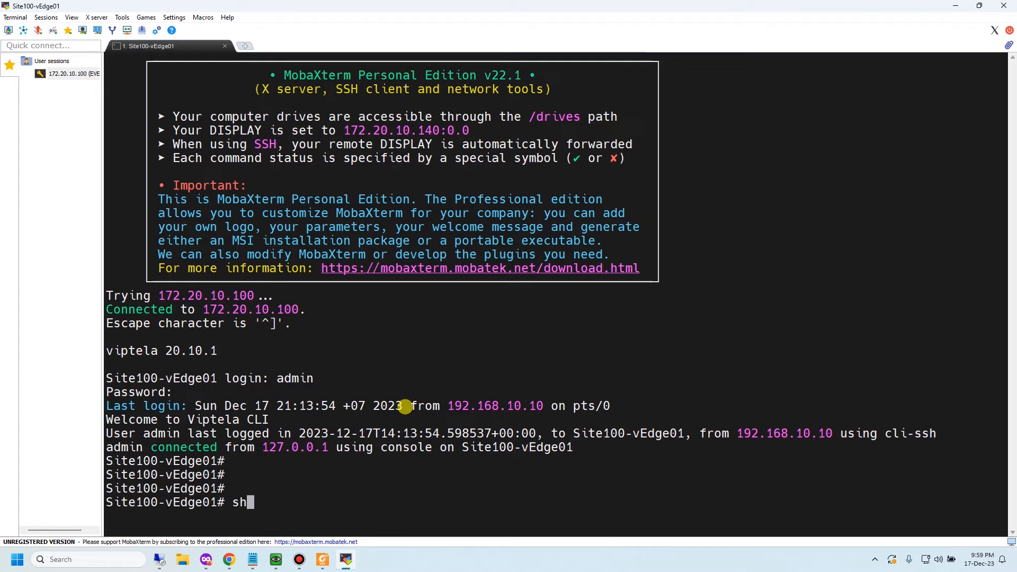
pyautogui.write('j0oow pol')
pyautogui.write('fy f')
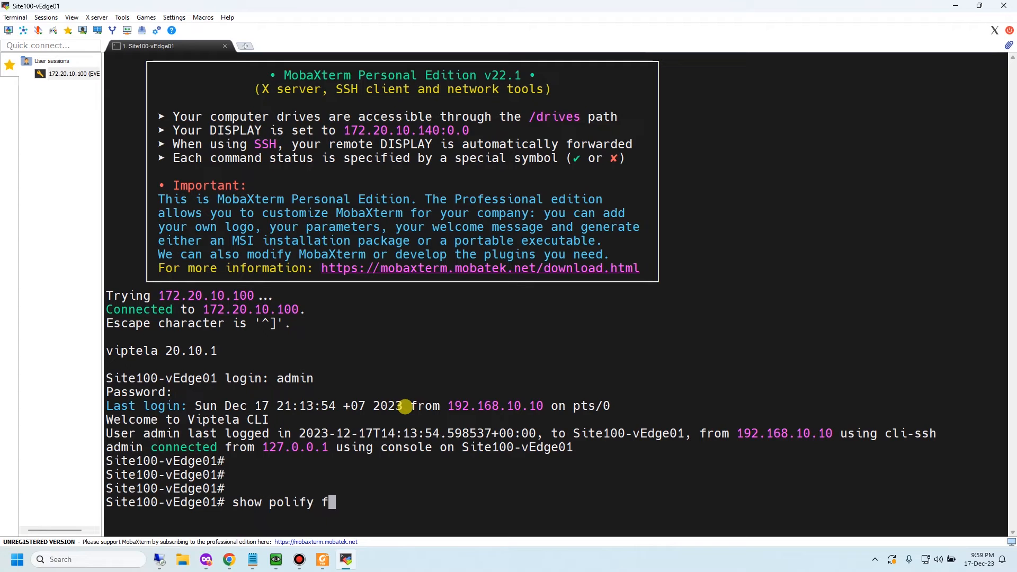
# Run 'show policy from-vsmart' and highlight the Cflowd-Testing collector 192.168.10.10 port 9996, then minimize the terminal
pyautogui.press('BackSpace')
pyautogui.press('BackSpace')
pyautogui.press('BackSpace')
pyautogui.write('from')
pyautogui.write('-vsmart')
pyautogui.press('Return')
pyautogui.press('space')
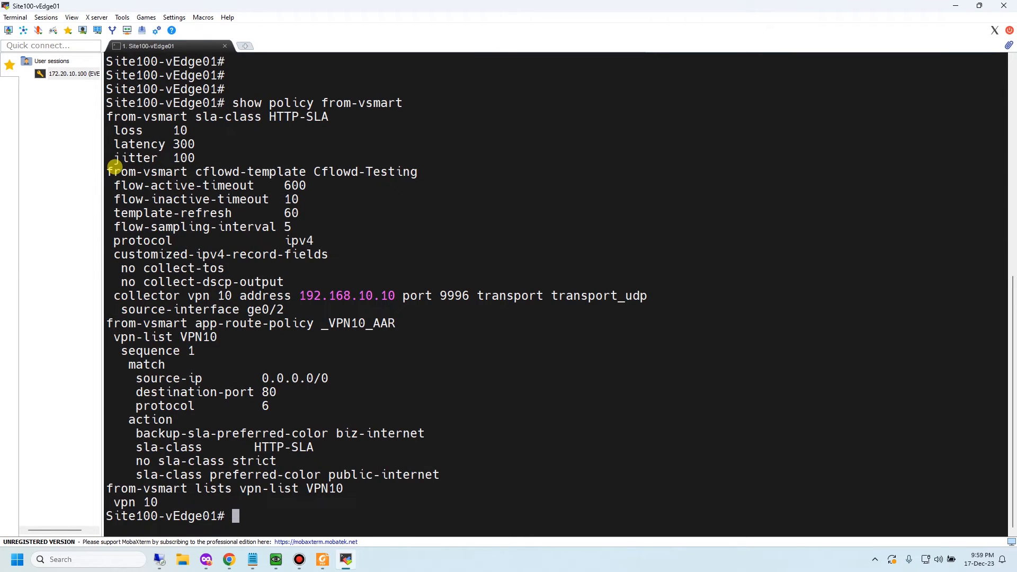
pyautogui.moveTo(111, 171); pyautogui.dragTo(666, 297)
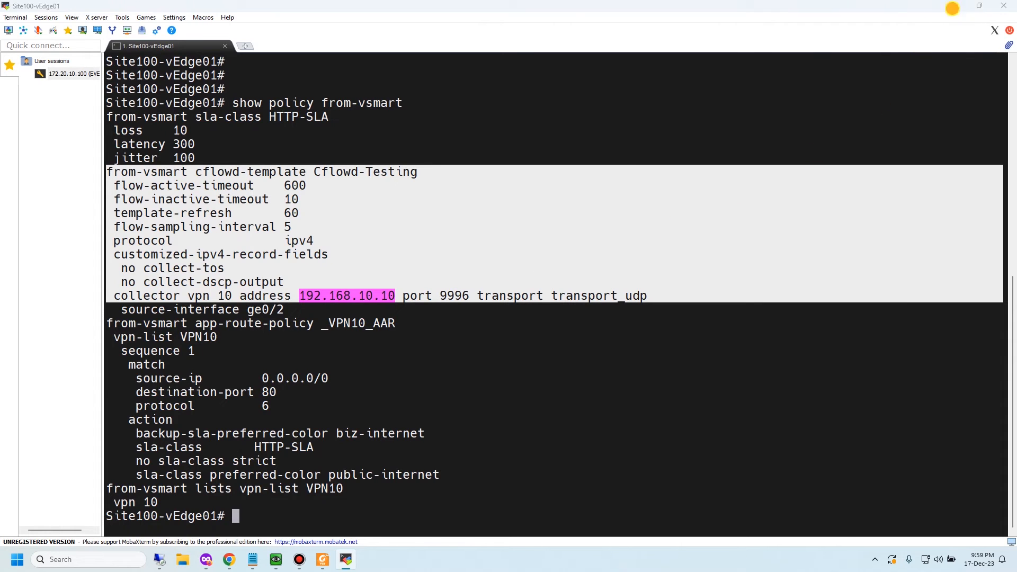
pyautogui.click(955, 5)
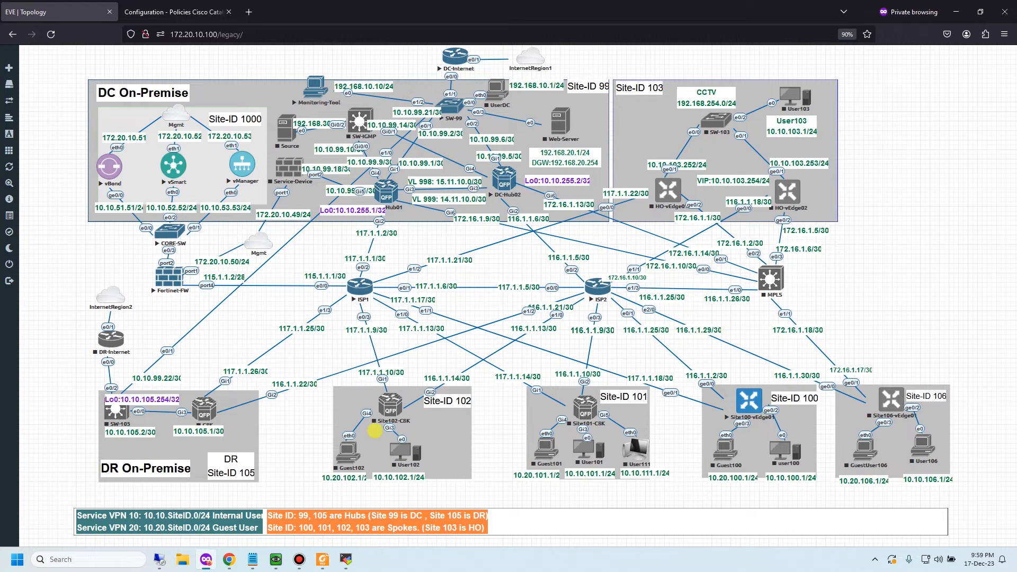
# Run 'ping vpn 10 192.168.10.254 source ge0/2' with replies highlighted, then bring up the Monitoring-Tool desktop
pyautogui.click(346, 559)
pyautogui.press('Return')
pyautogui.press('Return')
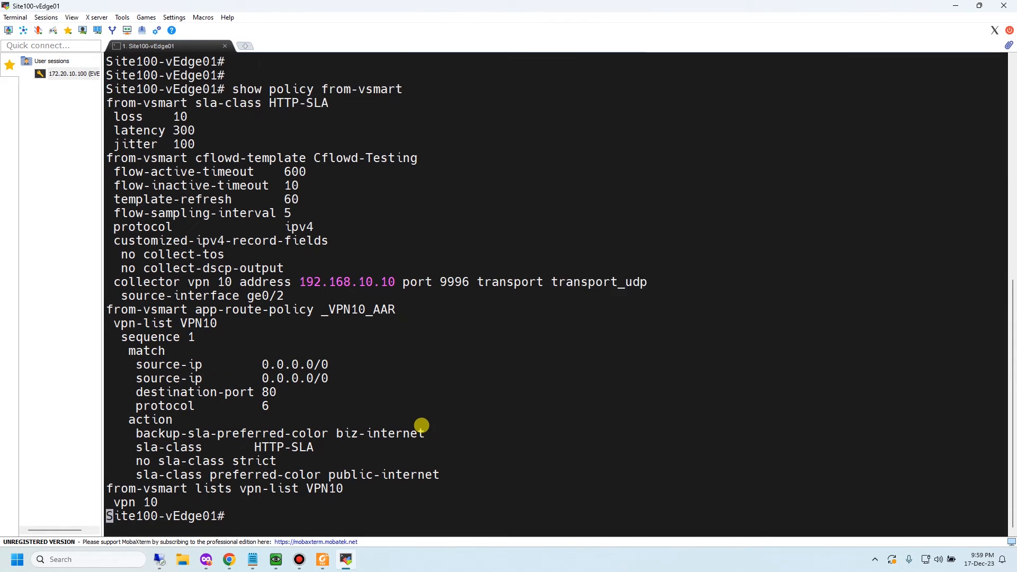
pyautogui.press('Return')
pyautogui.write('ng vpn 10 192.168.')
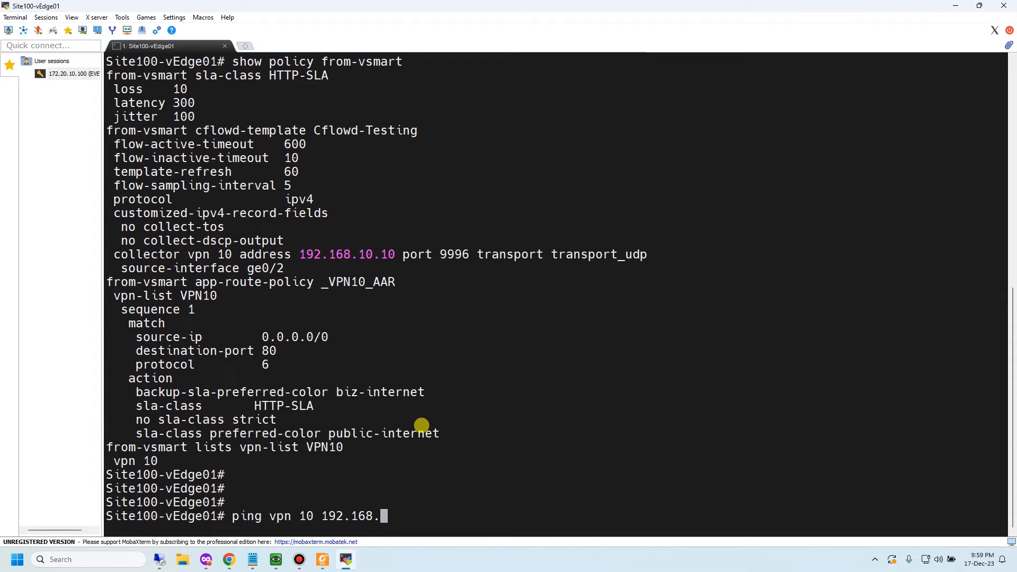
pyautogui.write('10.254')
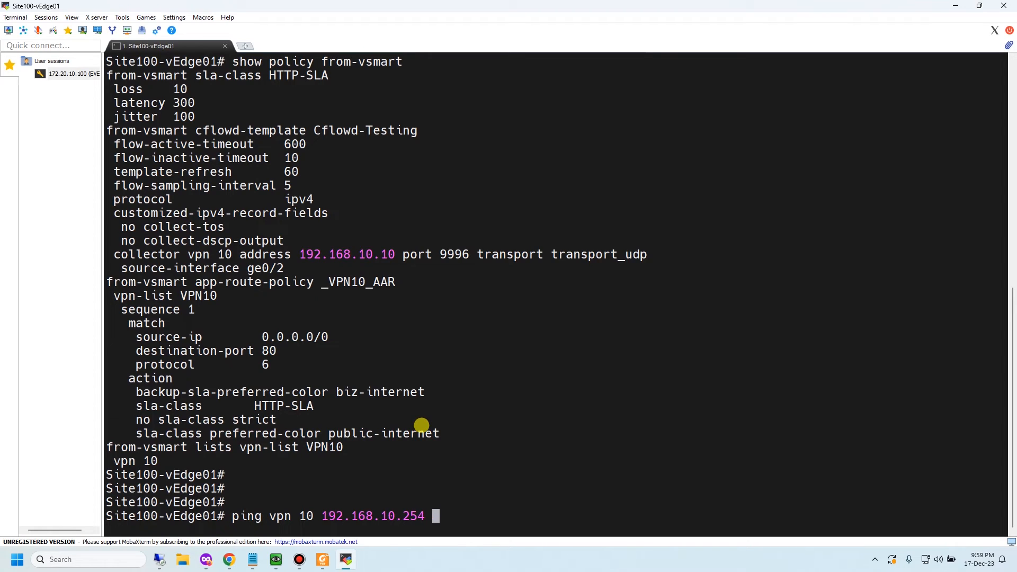
pyautogui.write('urce ge0/2')
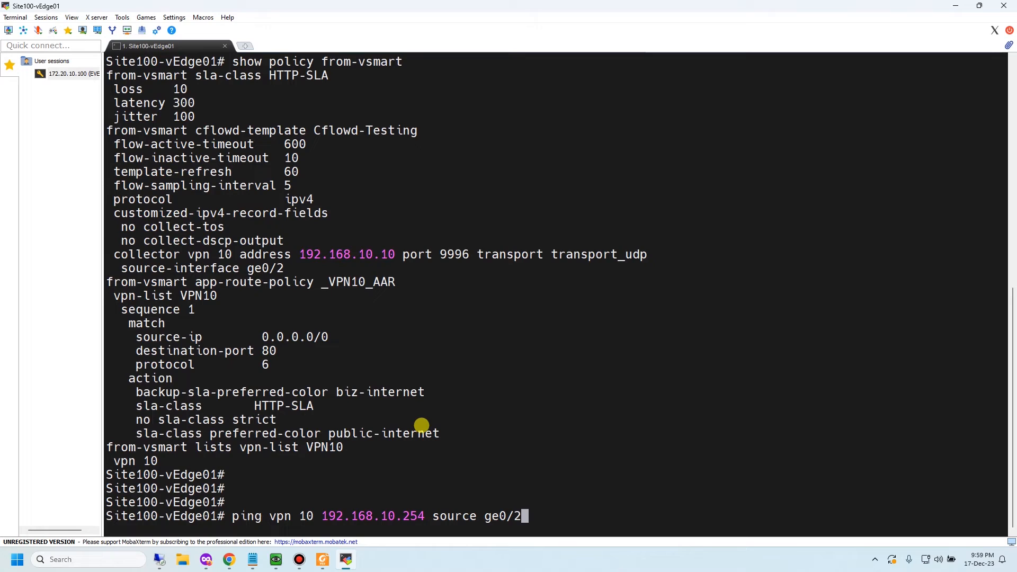
pyautogui.press('Return')
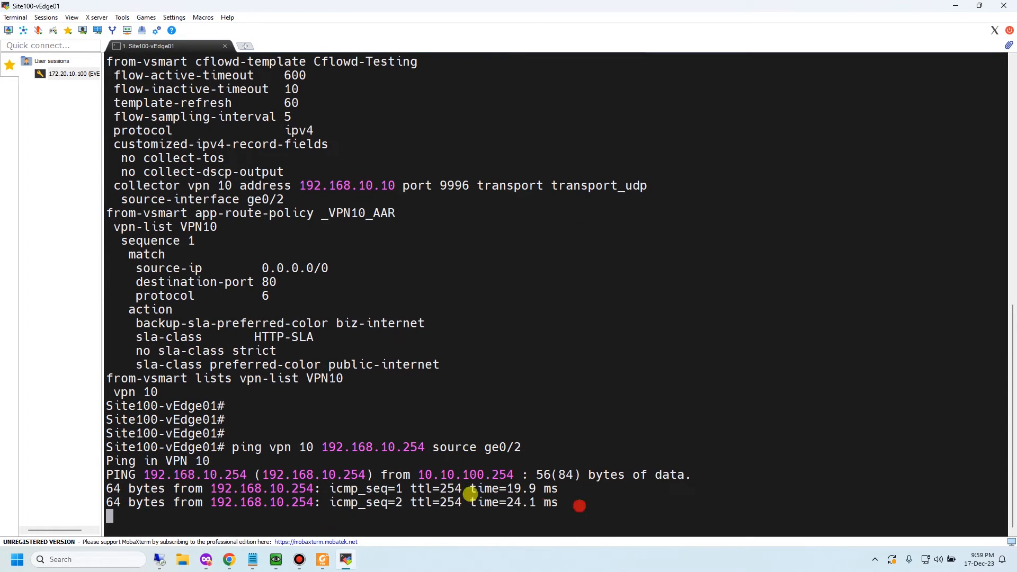
pyautogui.moveTo(580, 505); pyautogui.dragTo(361, 463)
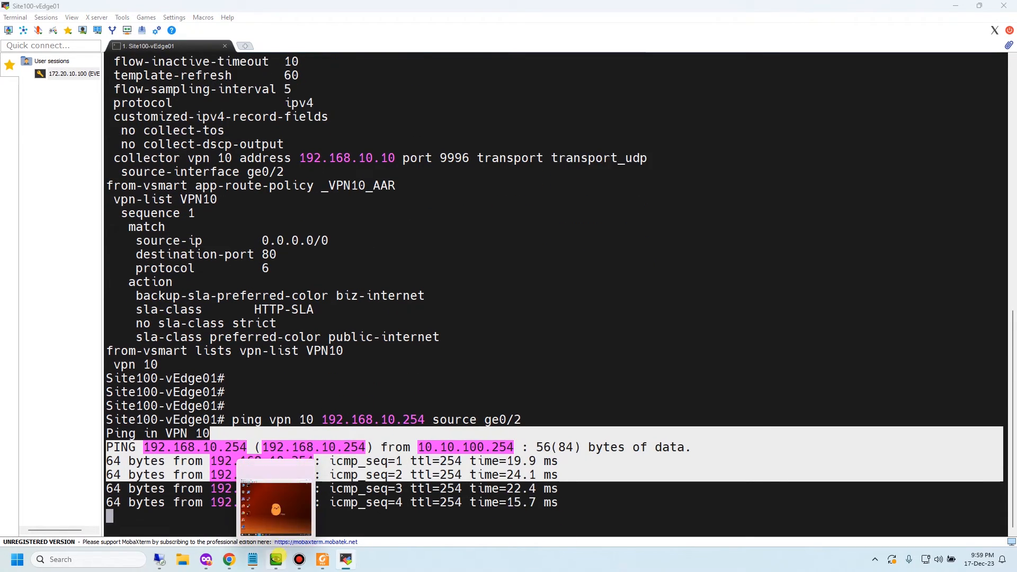
pyautogui.click(275, 560)
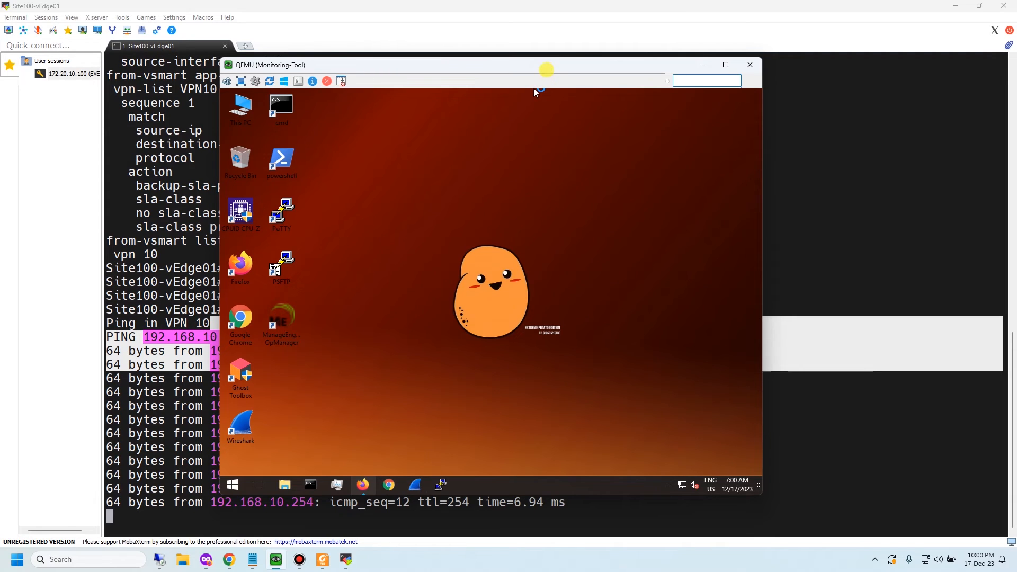
# Start a Wireshark capture on Ethernet 2 and filter it to udp.port==9996
pyautogui.moveTo(546, 69); pyautogui.dragTo(615, 43)
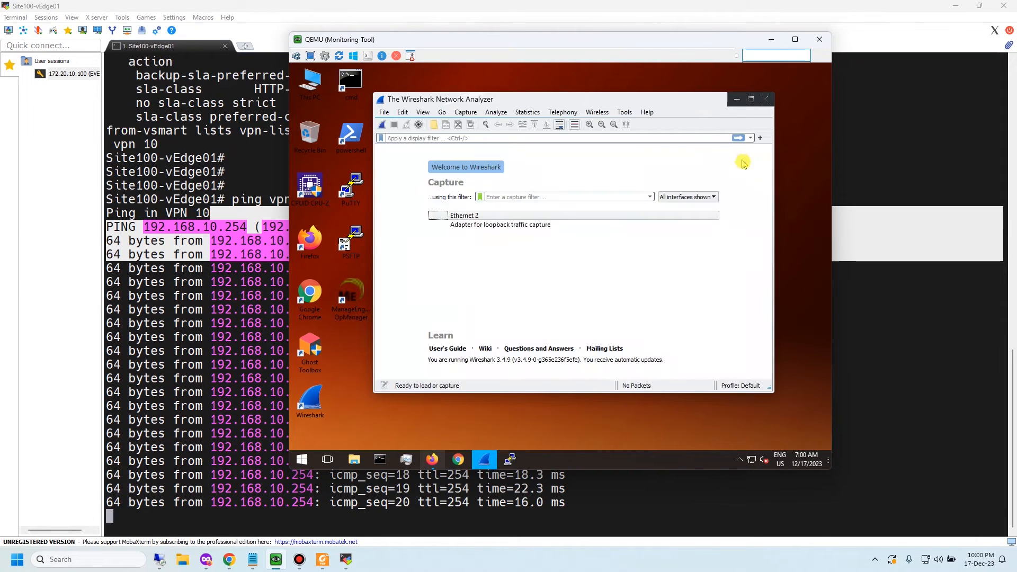
pyautogui.doubleClick(473, 215)
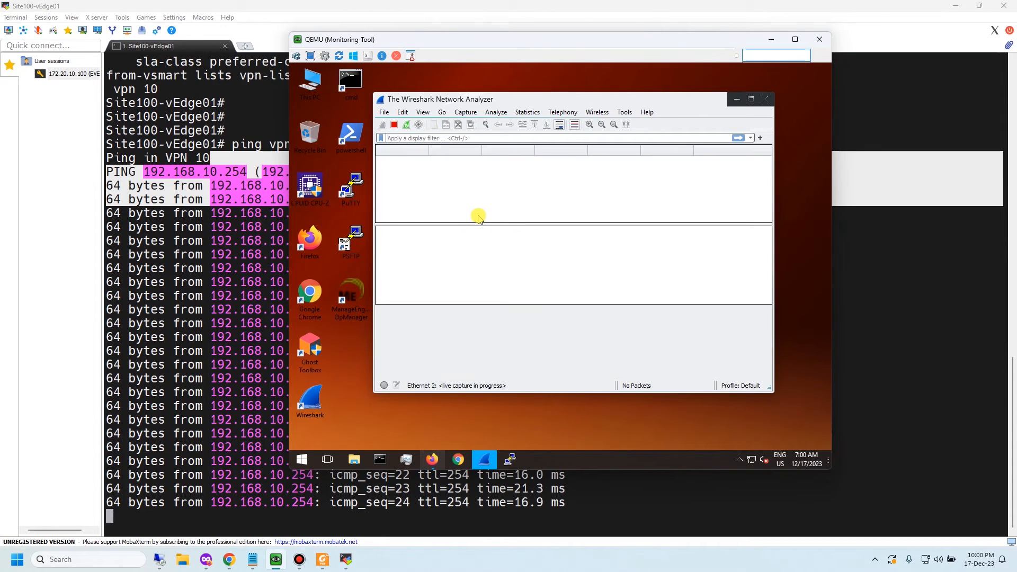
pyautogui.click(476, 137)
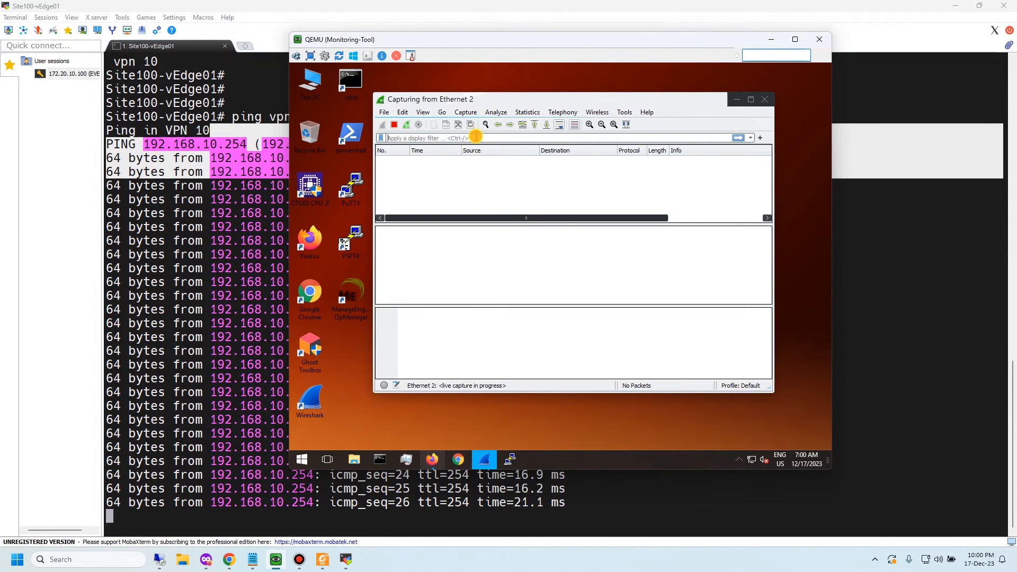
pyautogui.write('udp')
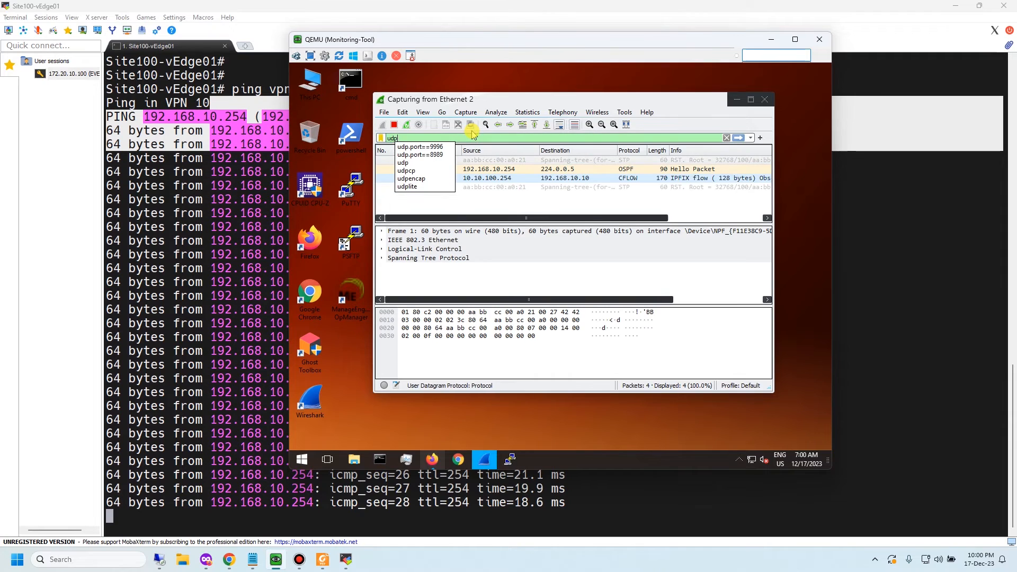
pyautogui.write('.port')
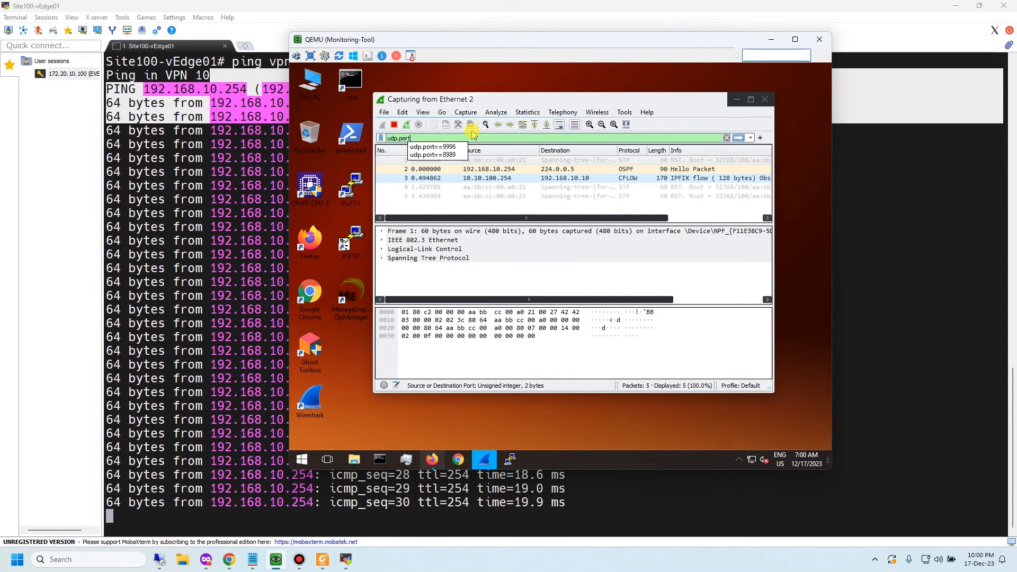
pyautogui.write('==')
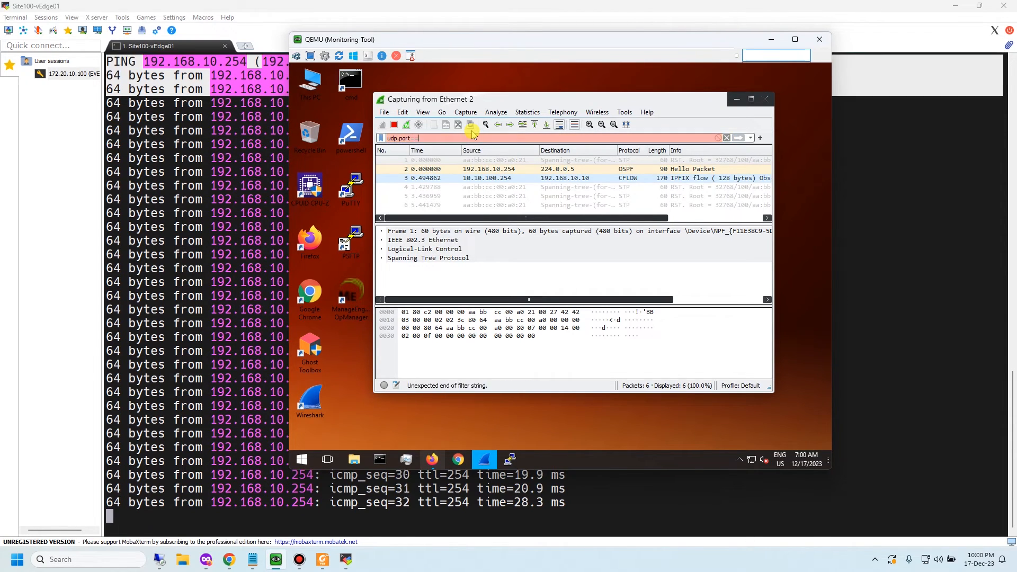
pyautogui.write('9996')
pyautogui.press('Return')
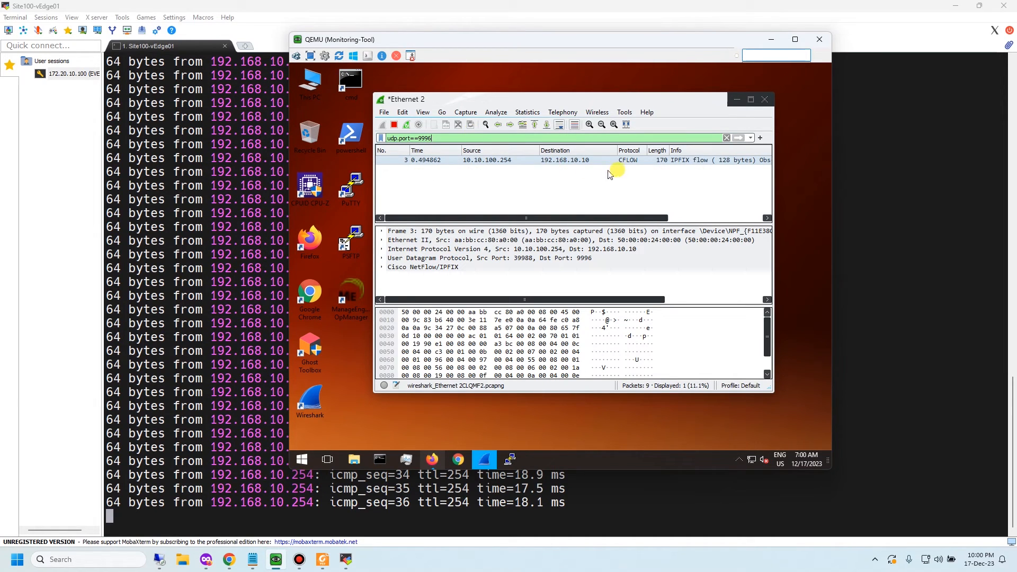
# Maximize Wireshark and inspect the IPFIX packet's summary and IPv4 header to 192.168.10.10
pyautogui.click(628, 159)
pyautogui.click(745, 102)
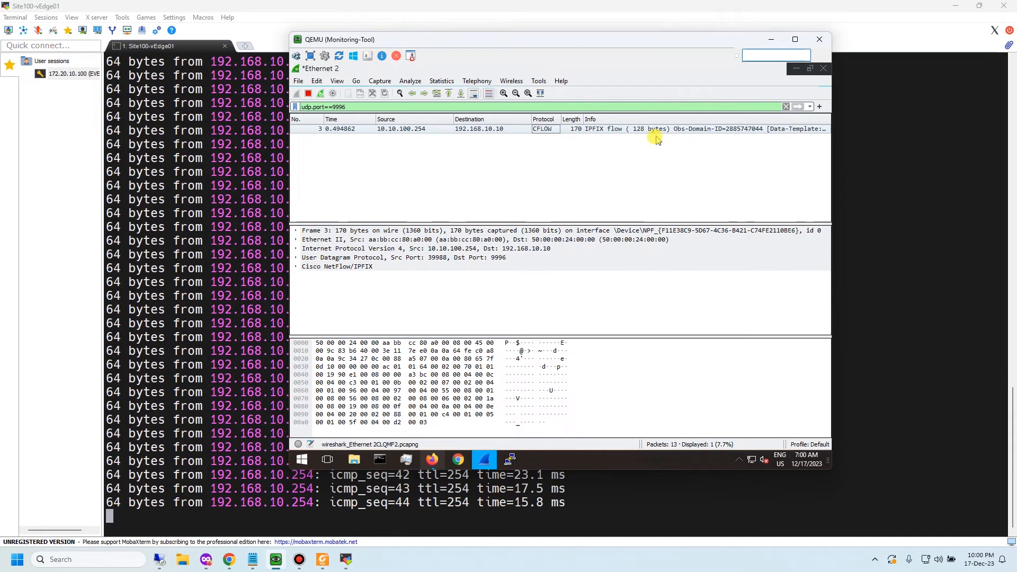
pyautogui.click(629, 134)
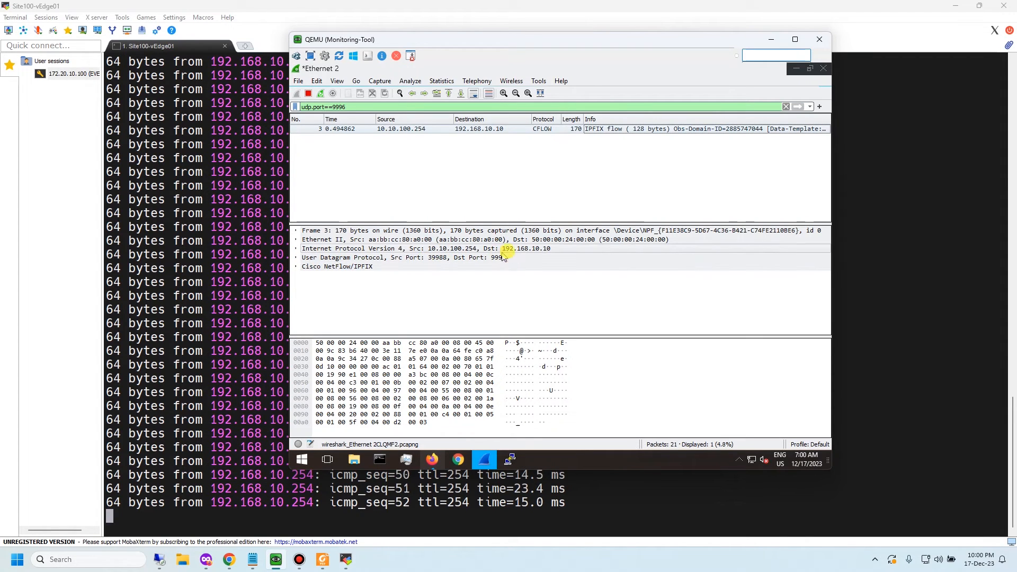
pyautogui.click(460, 249)
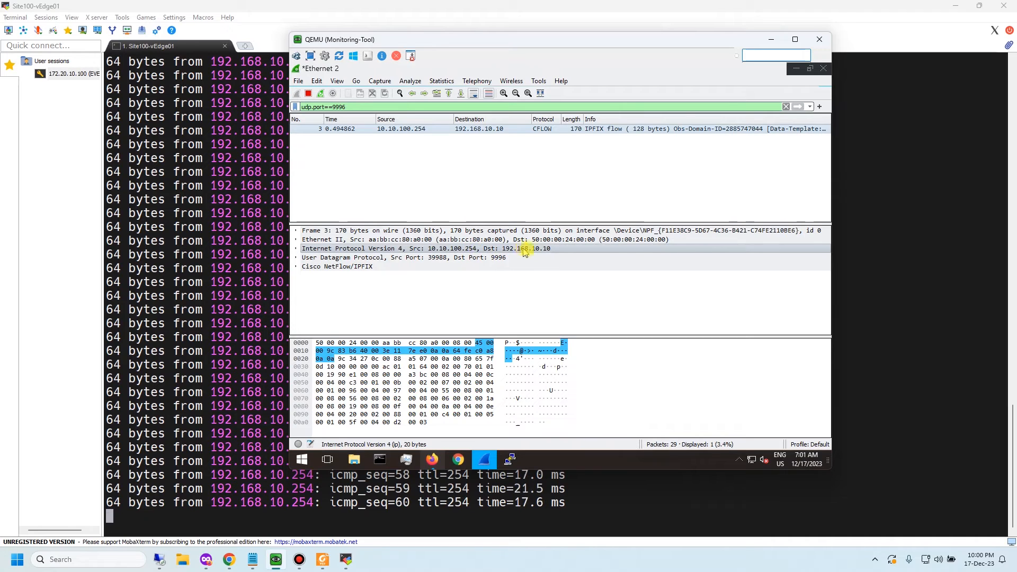
# Reselect the IPFIX packet and expand its Ethernet II and Frame details
pyautogui.click(357, 192)
pyautogui.click(390, 130)
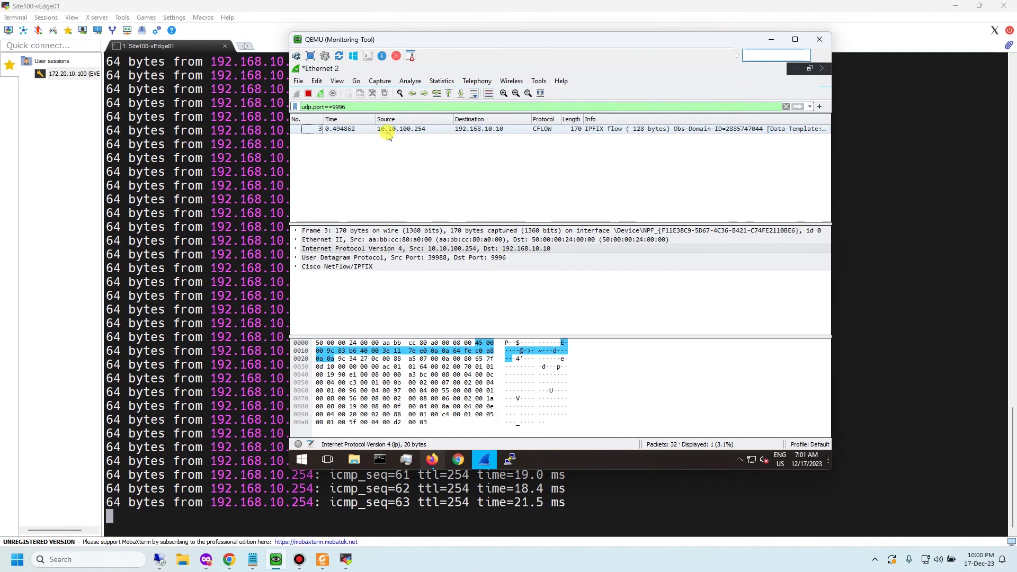
pyautogui.click(296, 240)
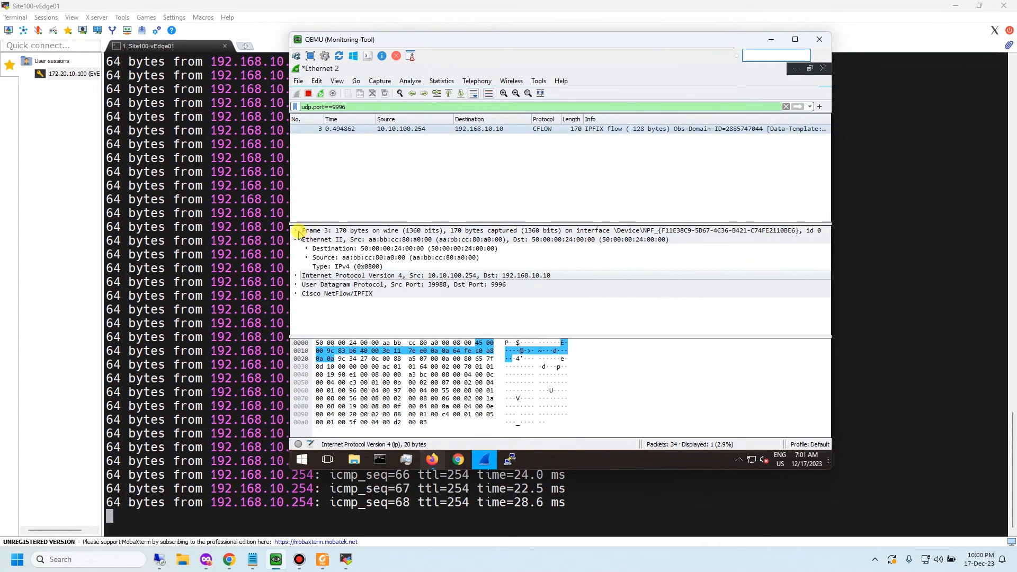
pyautogui.click(297, 230)
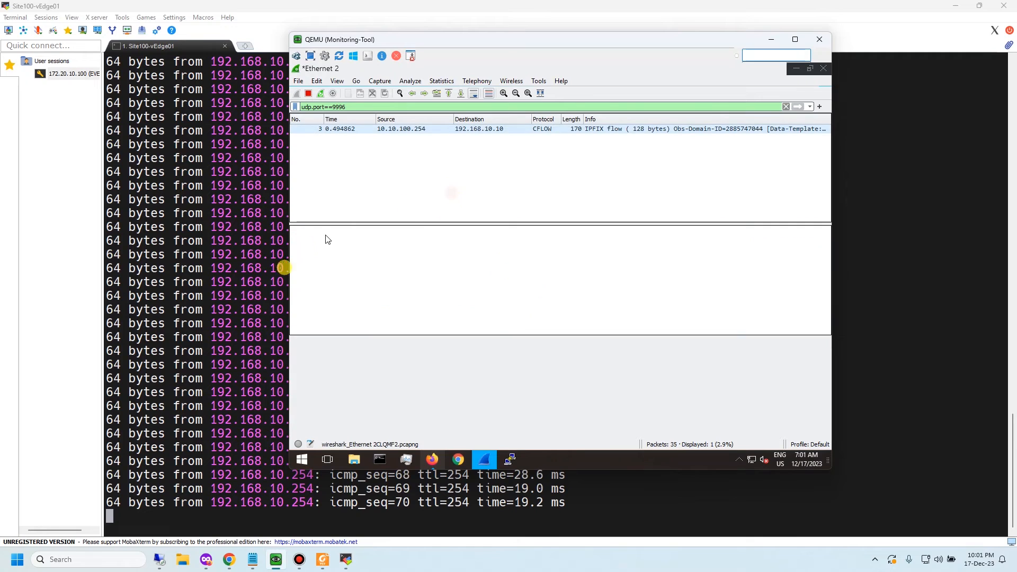
# Stop the ping with Ctrl+C, restart the Wireshark capture without saving, and return to the EVE-NG topology
pyautogui.click(228, 353)
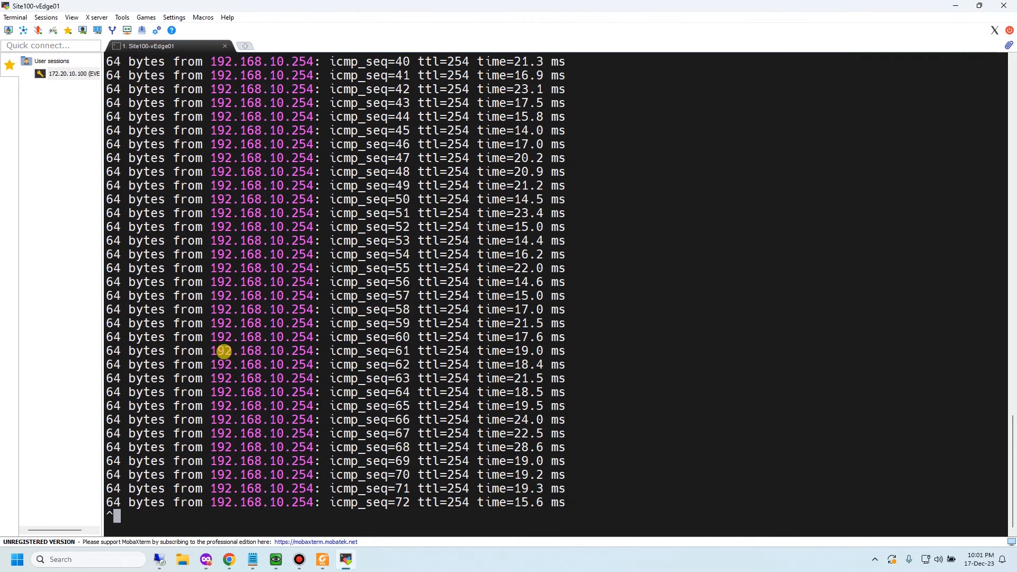
pyautogui.hotkey('ctrl', 'c')
pyautogui.hotkey('alt', 'Tab')
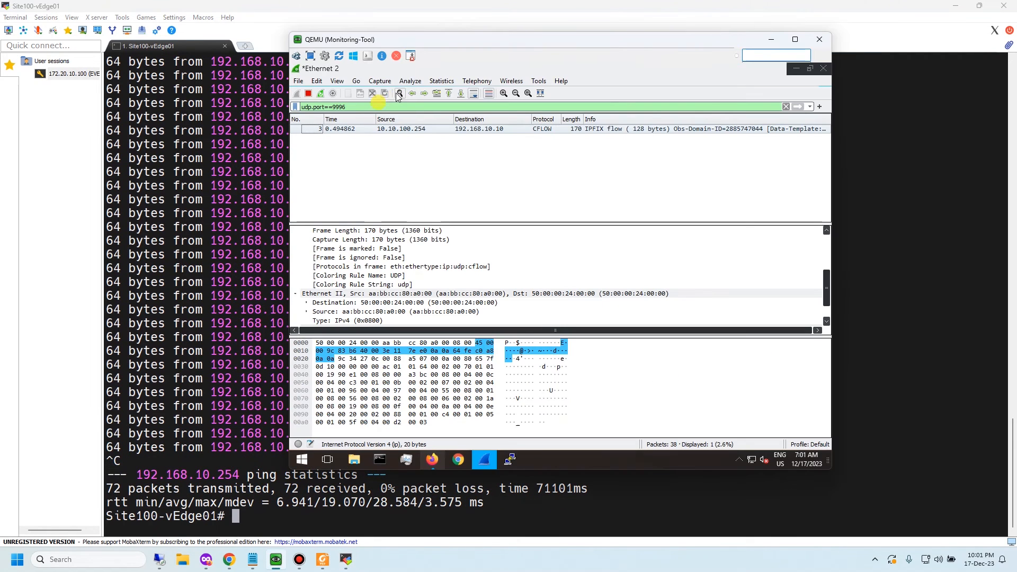
pyautogui.click(323, 93)
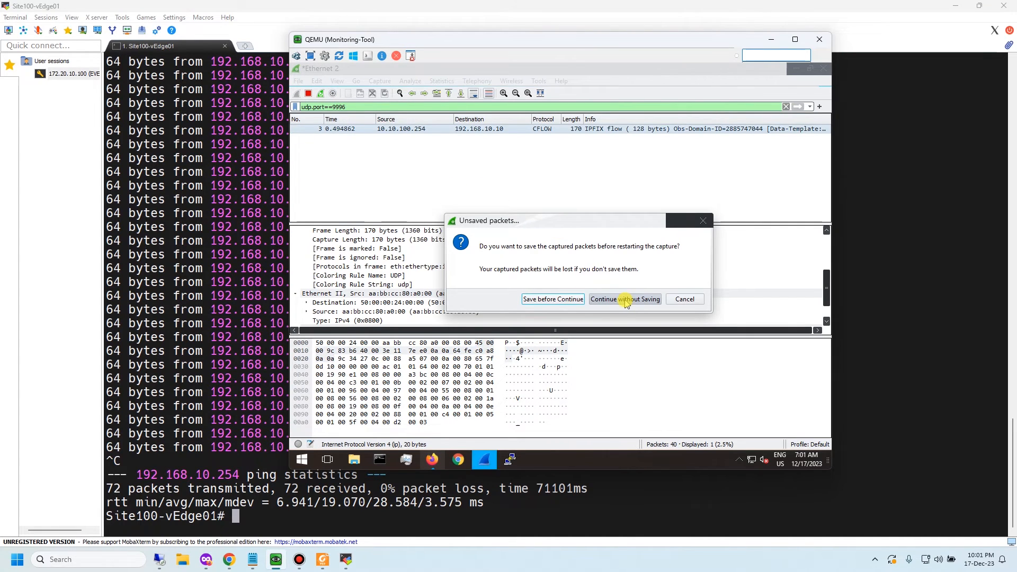
pyautogui.click(625, 299)
pyautogui.click(253, 461)
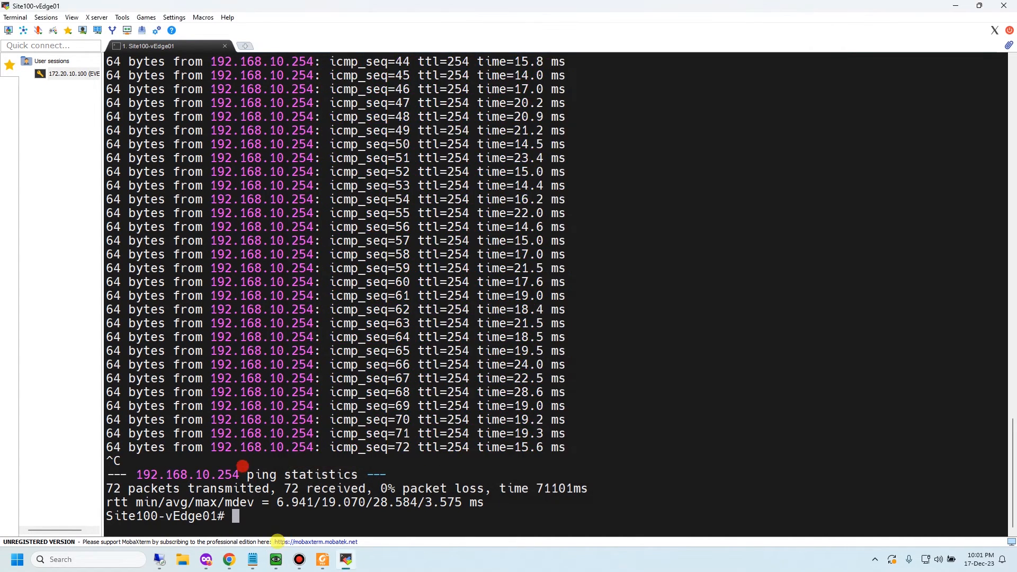
pyautogui.click(206, 560)
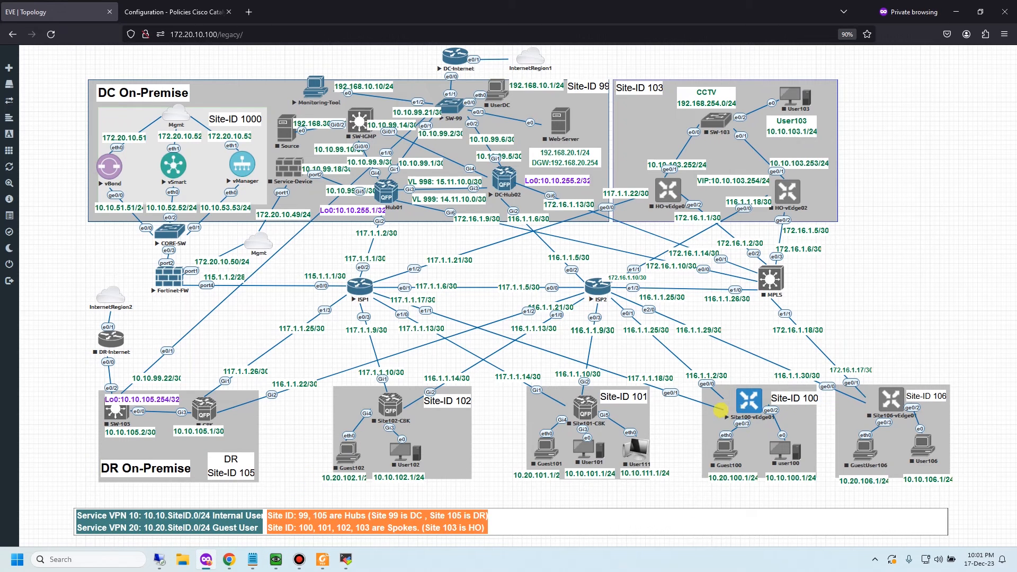
# Select the Site100-vEdge01 node in the topology and return to its MobaXterm console
pyautogui.click(761, 408)
pyautogui.click(950, 11)
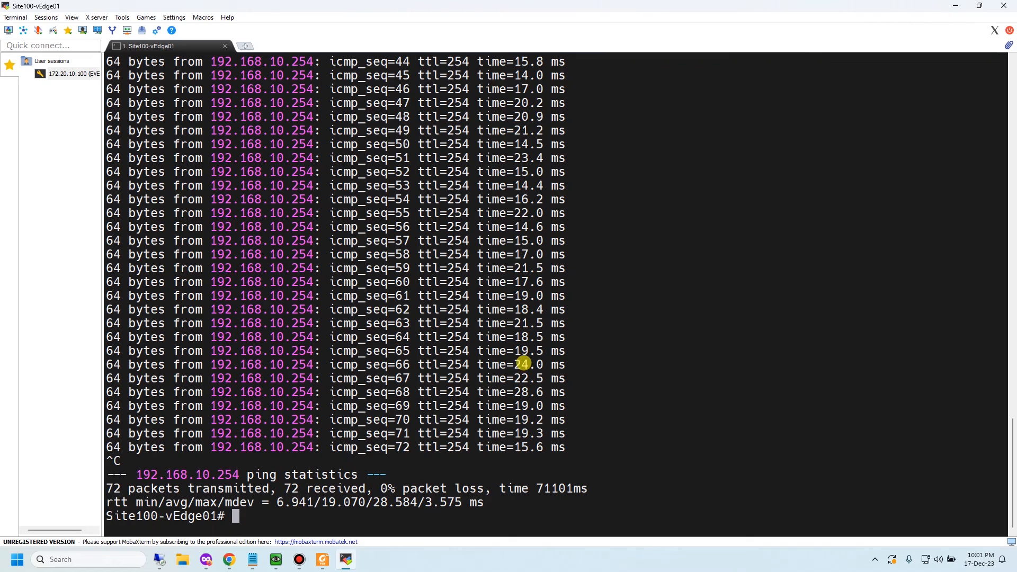
# Edit the recalled ping to target Site 101, checking the topology for its address, and run it
pyautogui.press('Up')
pyautogui.press('Left')
pyautogui.press('Left')
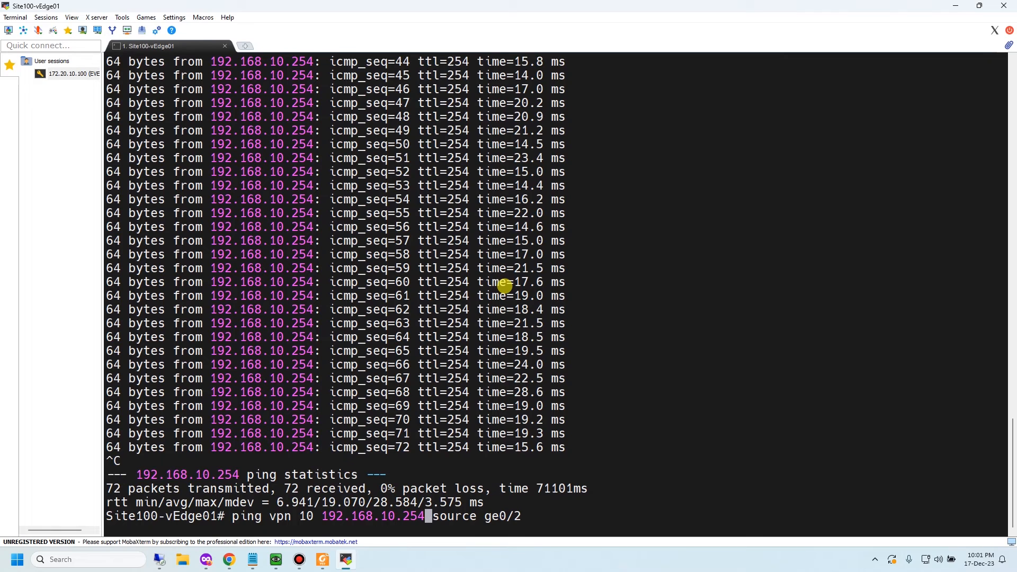
pyautogui.press('BackSpace')
pyautogui.press('BackSpace')
pyautogui.press('BackSpace')
pyautogui.press('BackSpace')
pyautogui.press('BackSpace')
pyautogui.press('BackSpace')
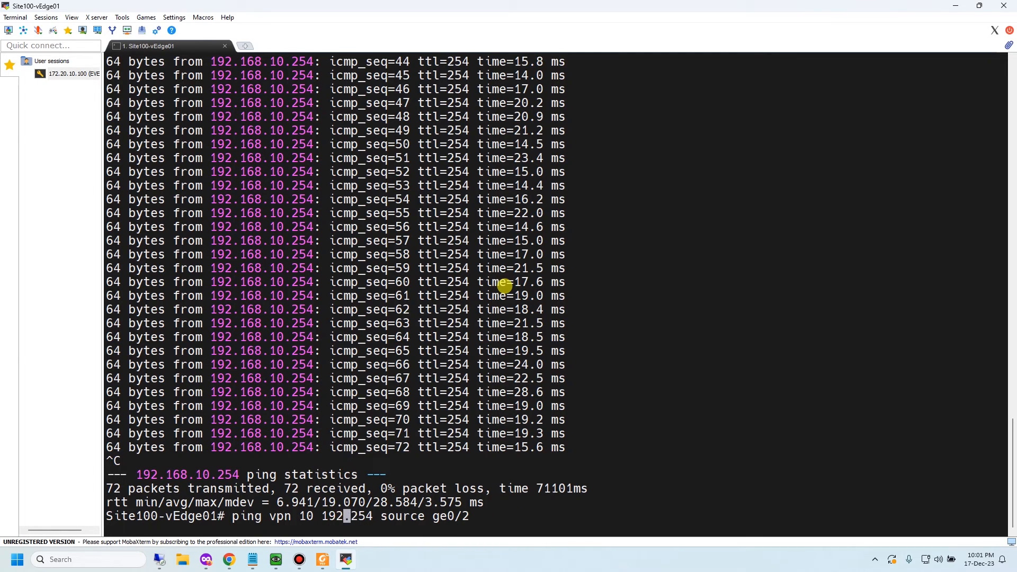
pyautogui.press('BackSpace')
pyautogui.press('BackSpace')
pyautogui.write('0.10.')
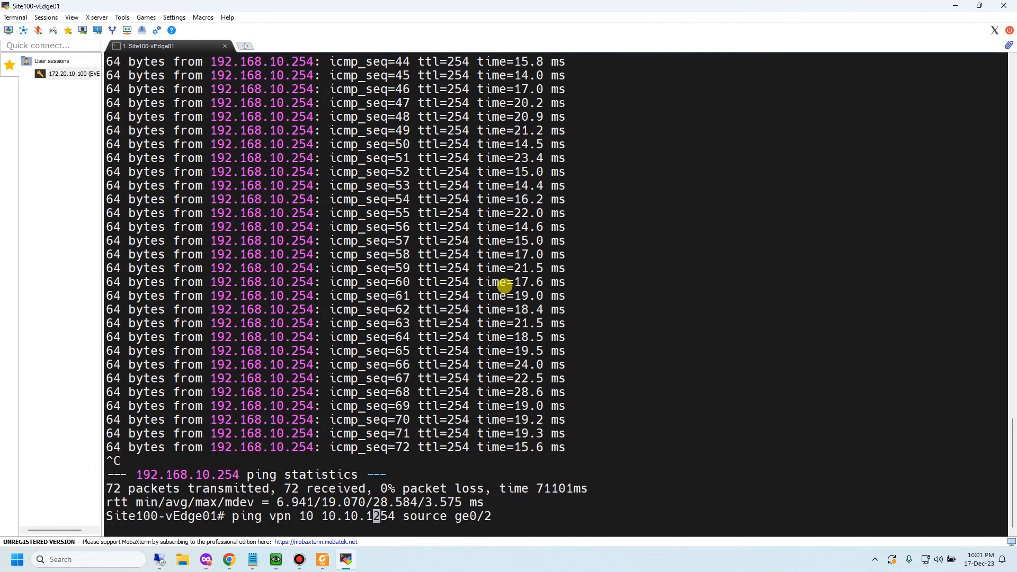
pyautogui.write('101.')
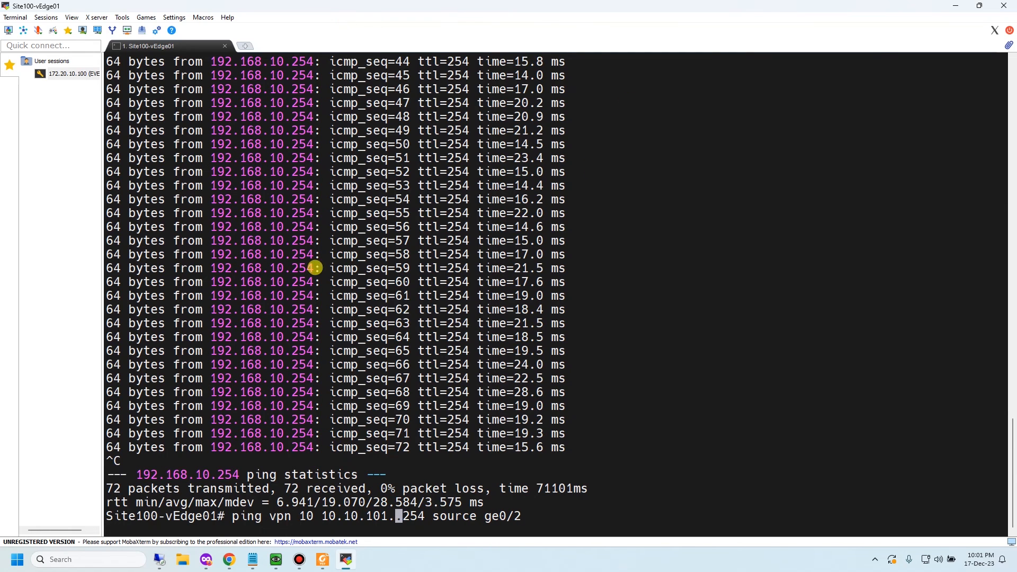
pyautogui.hotkey('alt', 'Tab')
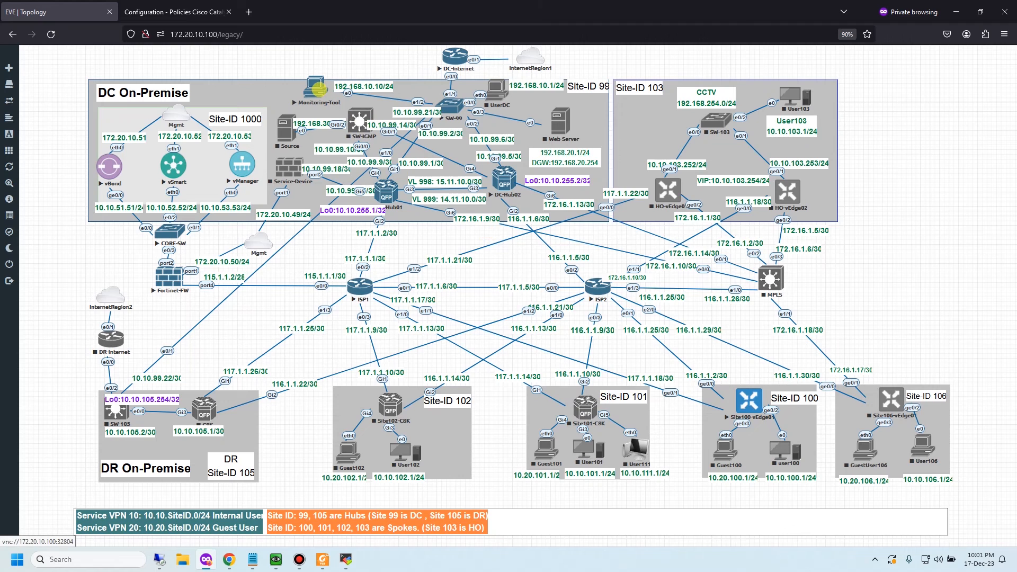
pyautogui.hotkey('alt', 'Tab')
pyautogui.press('Return')
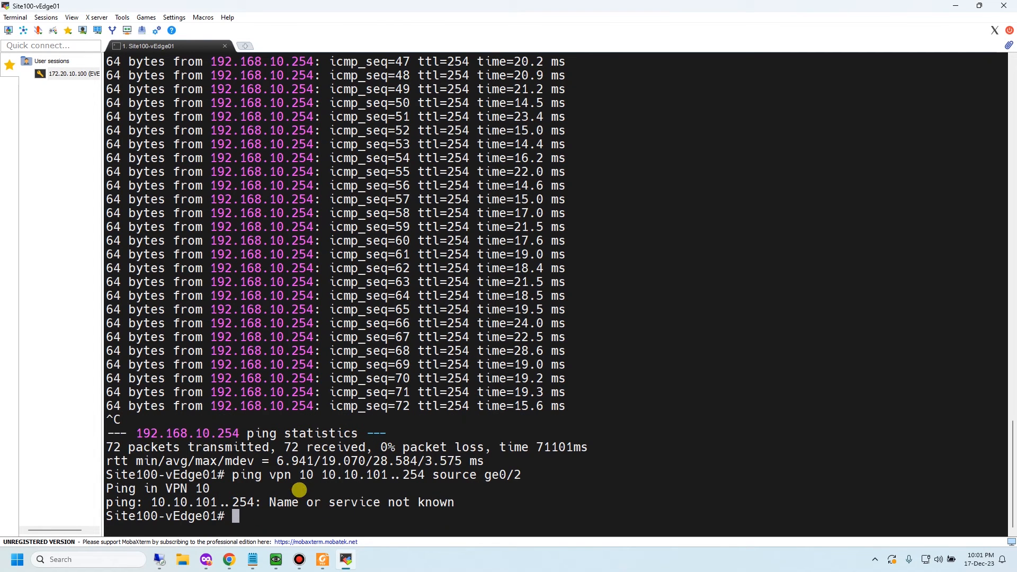
# Recall the failed ping, remove the extra dot, and rerun it to 10.10.101.254
pyautogui.press('Up')
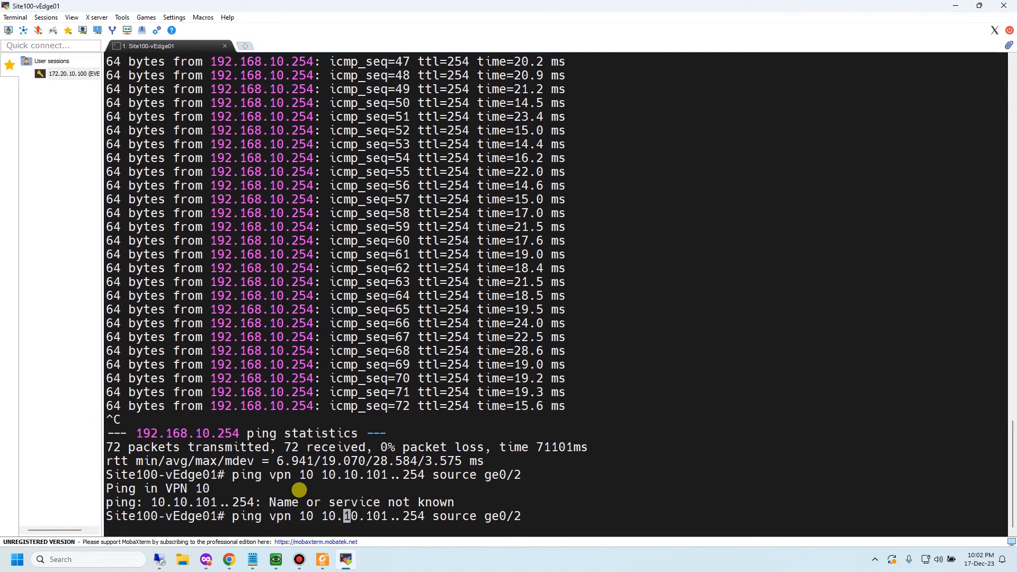
pyautogui.press('BackSpace')
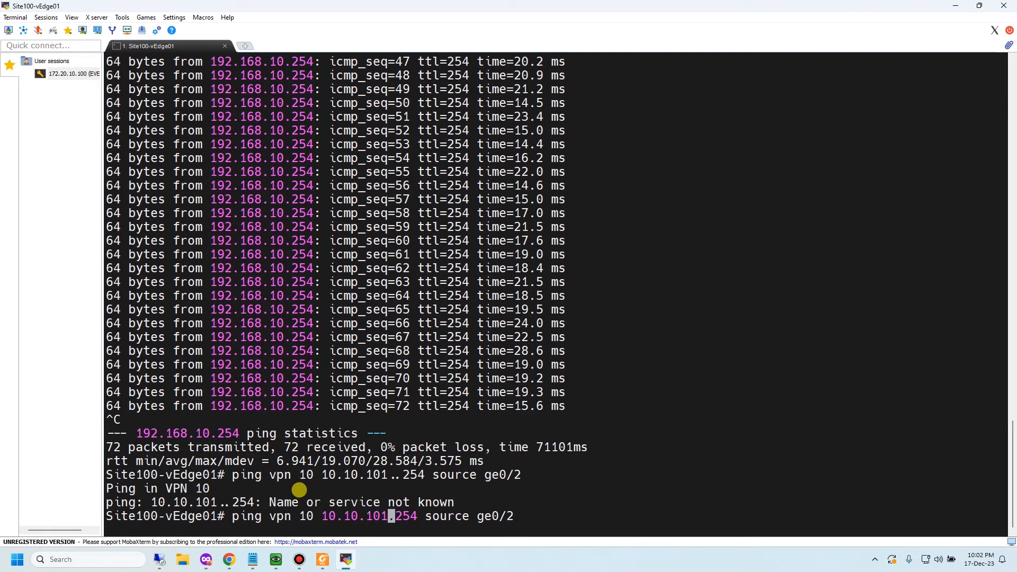
pyautogui.press('Return')
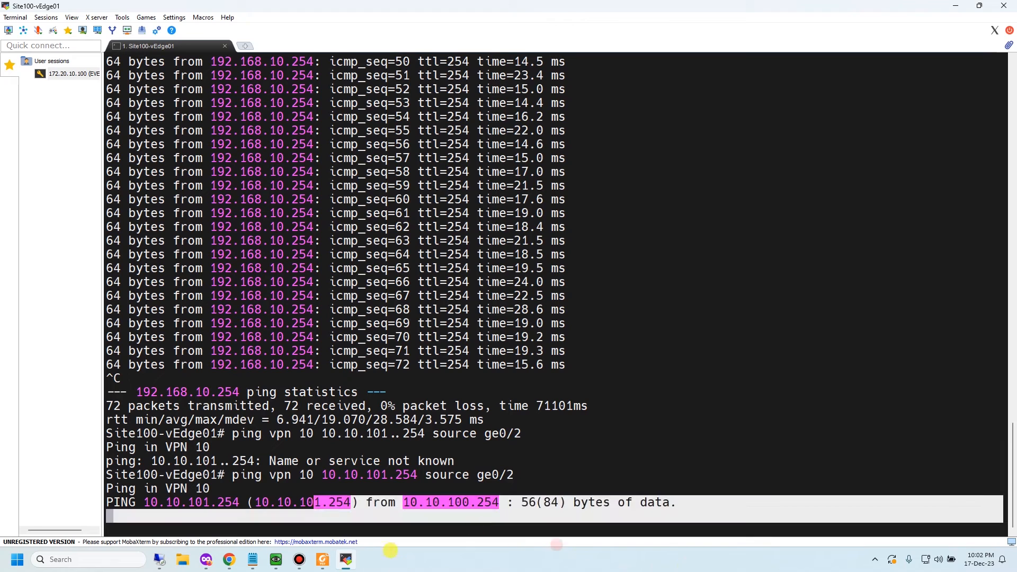
# Restart the Wireshark UDP 9996 capture, discarding the old packets
pyautogui.click(276, 559)
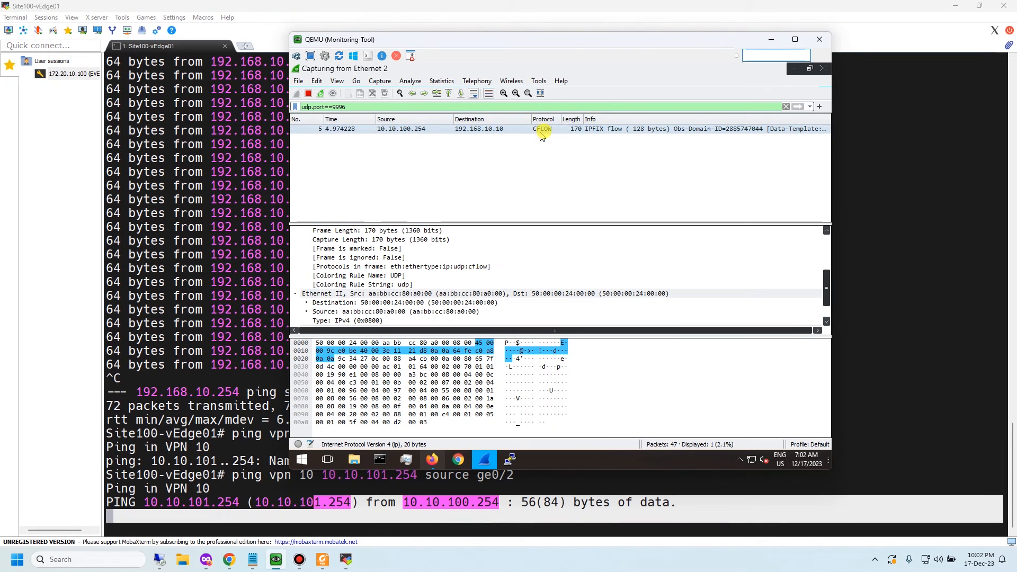
pyautogui.click(320, 93)
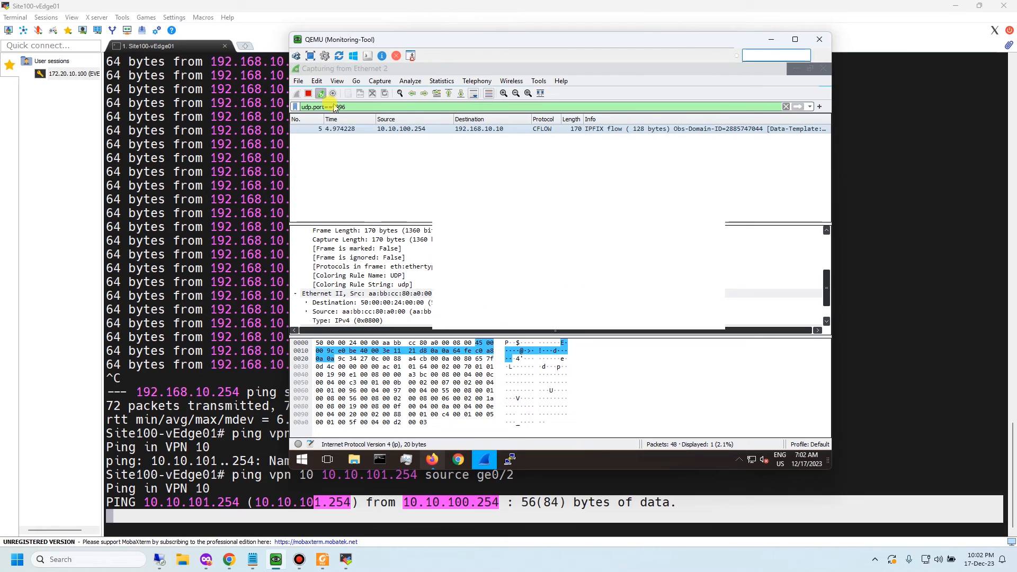
pyautogui.click(624, 298)
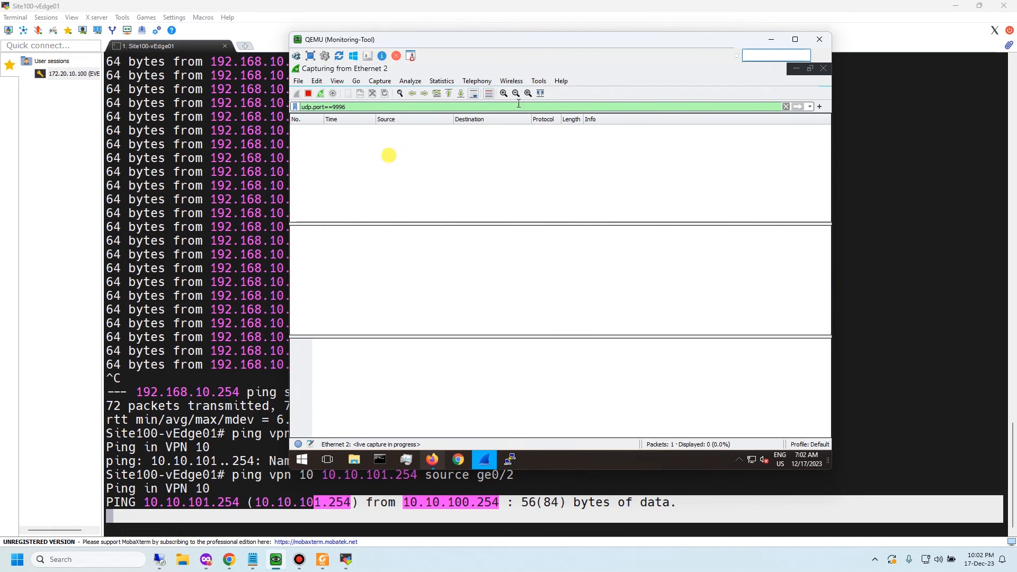
# Stop the running ping, move the capture window aside, and rerun the VPN 10 ping to 10.10.101.254
pyautogui.click(222, 337)
pyautogui.hotkey('ctrl', 'c')
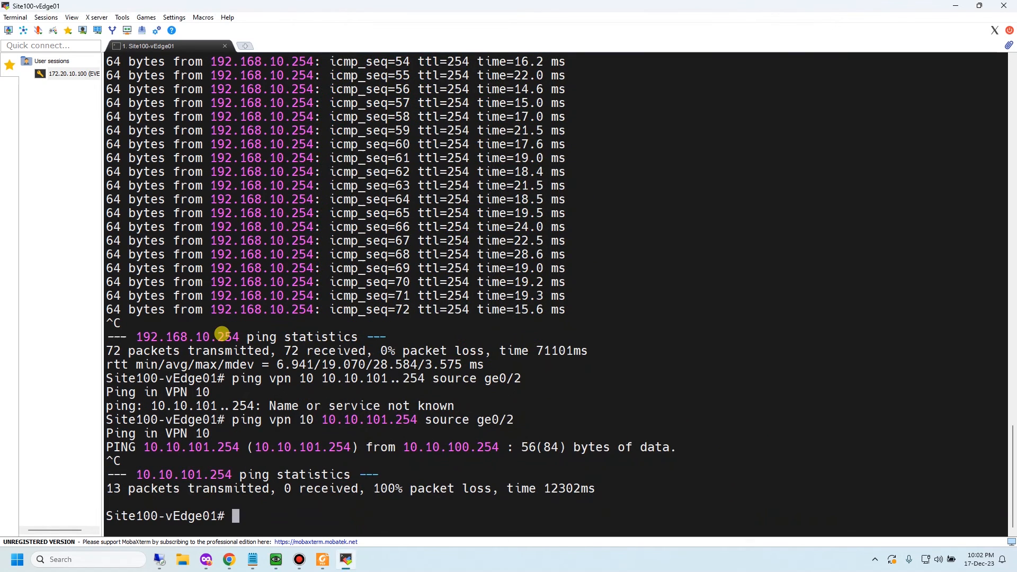
pyautogui.press('Up')
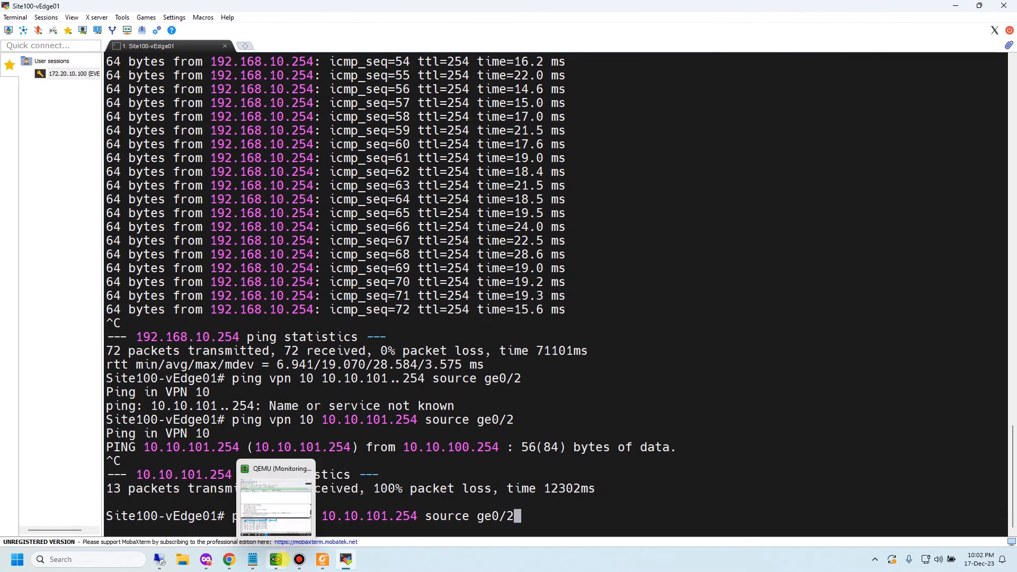
pyautogui.click(275, 559)
pyautogui.moveTo(529, 40); pyautogui.dragTo(761, 92)
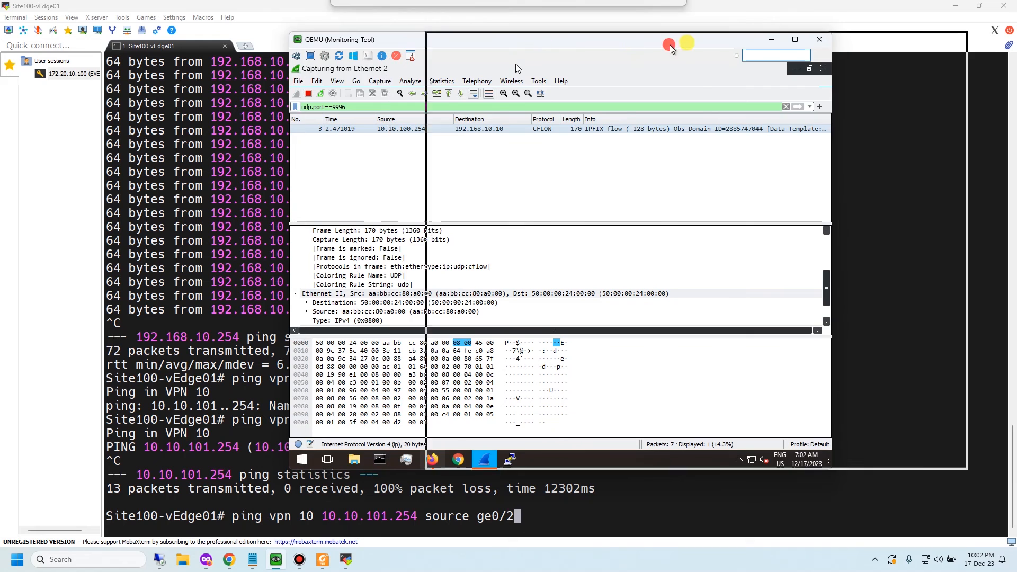
pyautogui.click(302, 273)
pyautogui.press('Return')
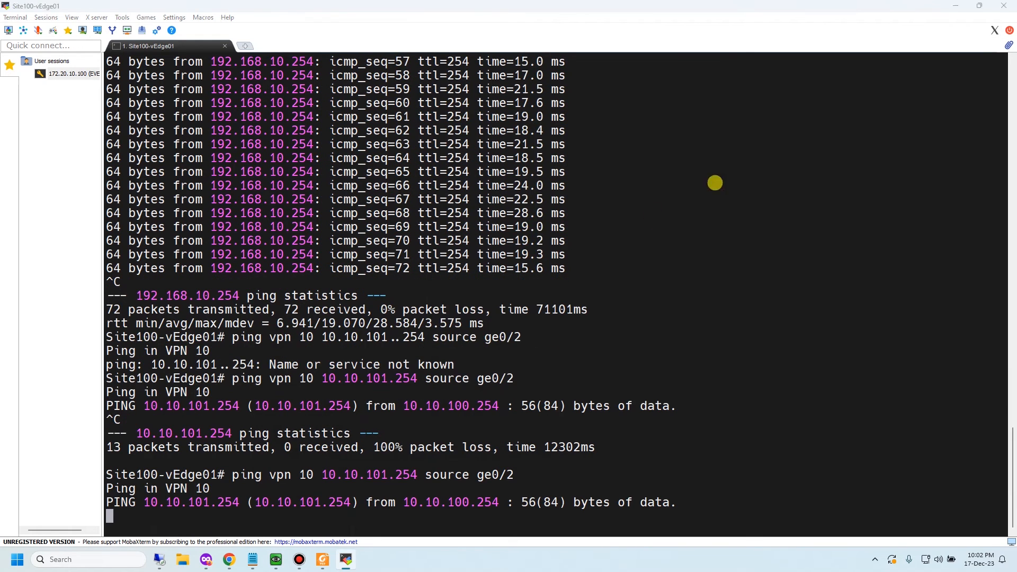
# Open packet 3 in its own window and inspect its IPv4, UDP port 9996 and Cisco NetFlow/IPFIX layers
pyautogui.hotkey('alt', 'Tab')
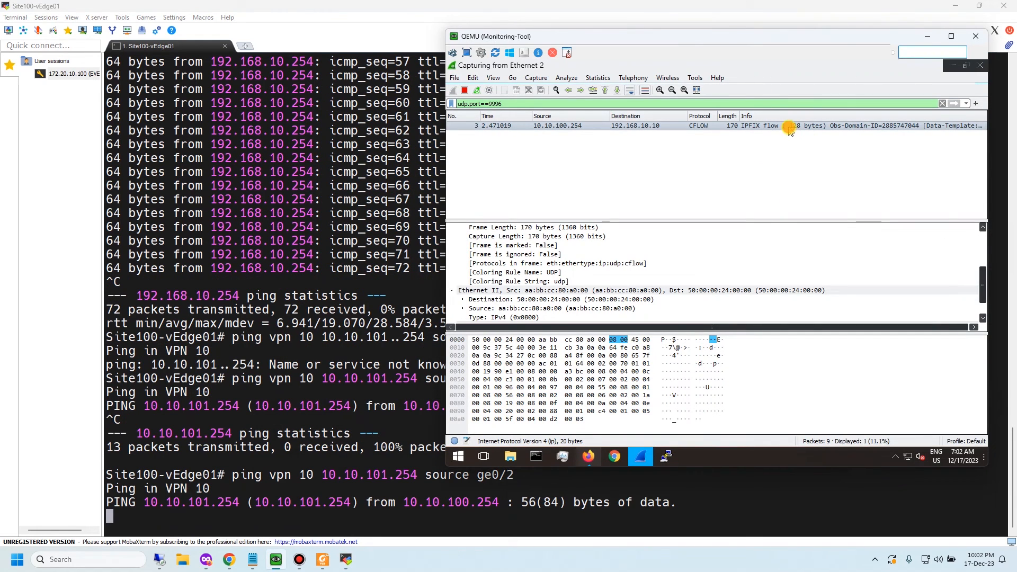
pyautogui.doubleClick(785, 127)
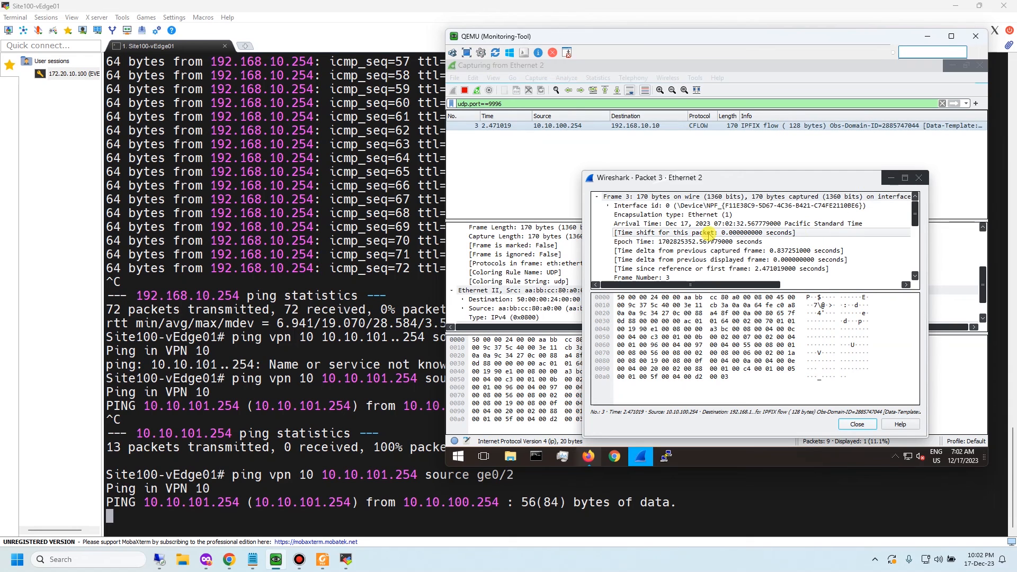
pyautogui.scroll(-2, 708, 233)
pyautogui.doubleClick(708, 181)
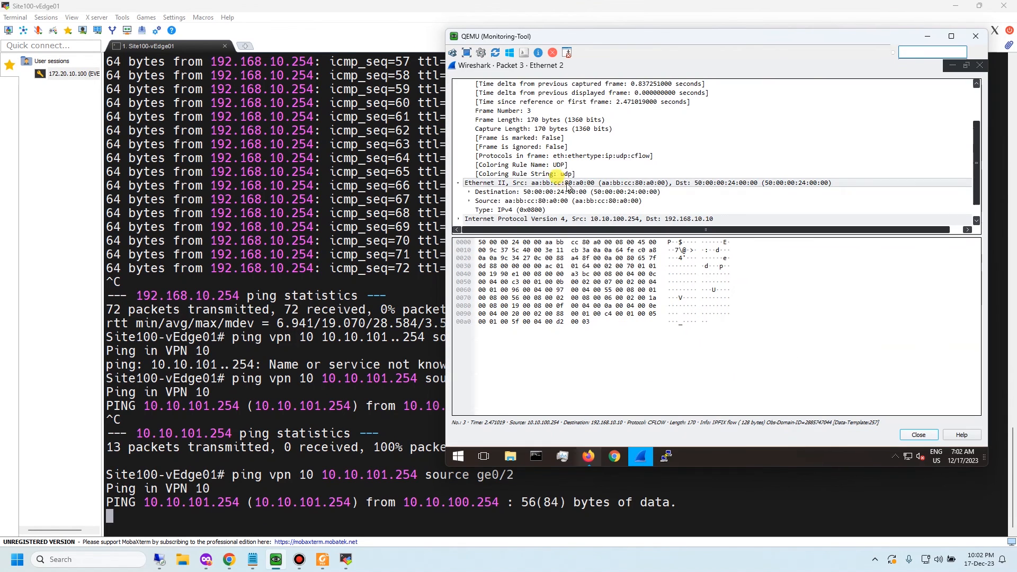
pyautogui.scroll(-2, 579, 180)
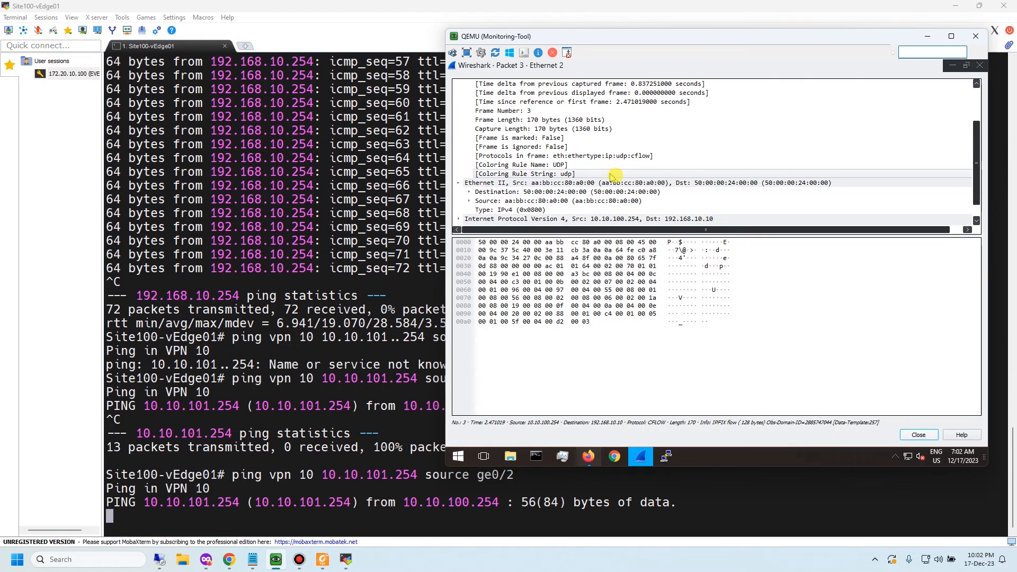
pyautogui.scroll(1, 642, 164)
pyautogui.scroll(-1, 707, 186)
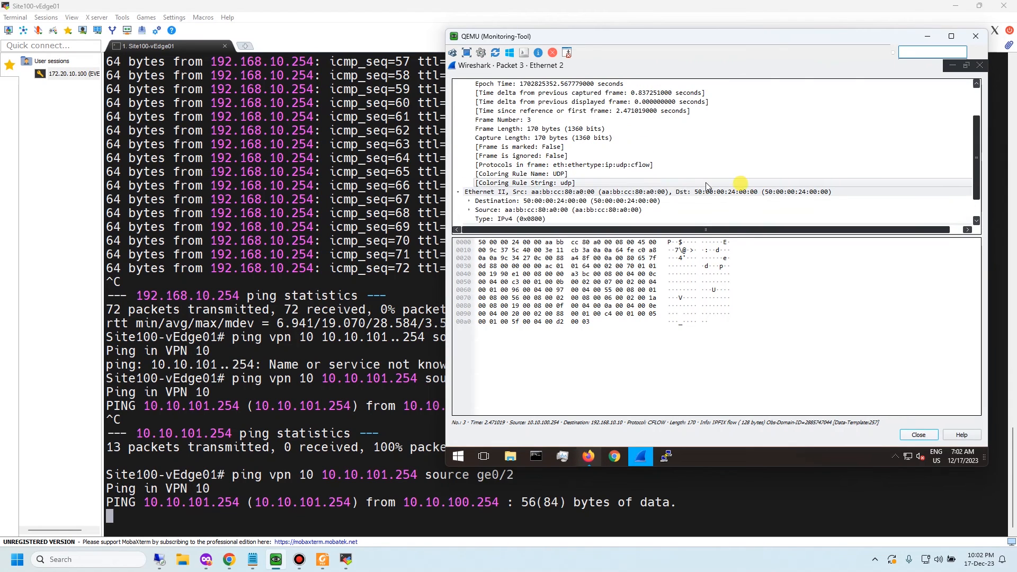
pyautogui.scroll(-1, 531, 151)
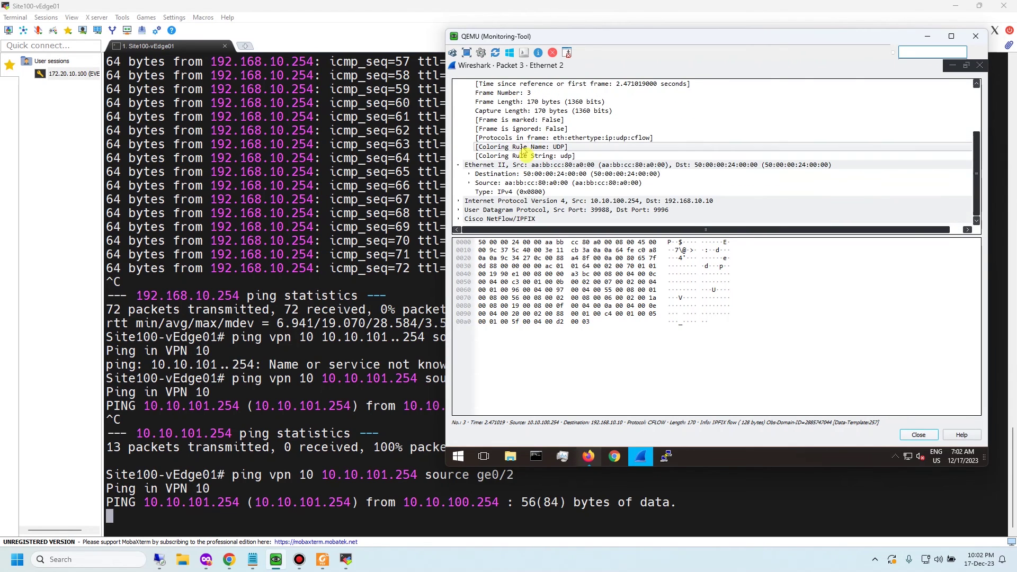
pyautogui.click(594, 202)
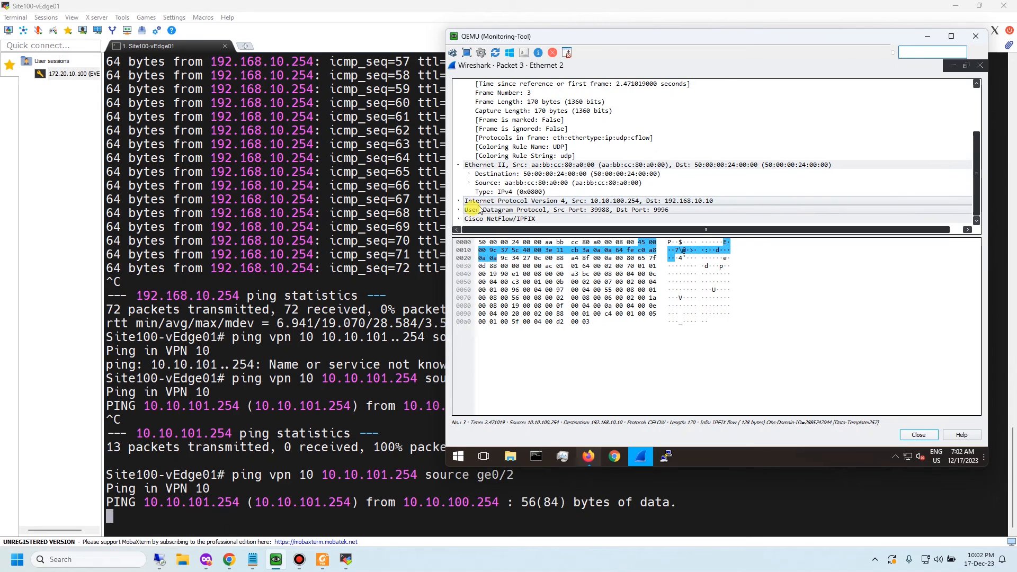
pyautogui.click(653, 211)
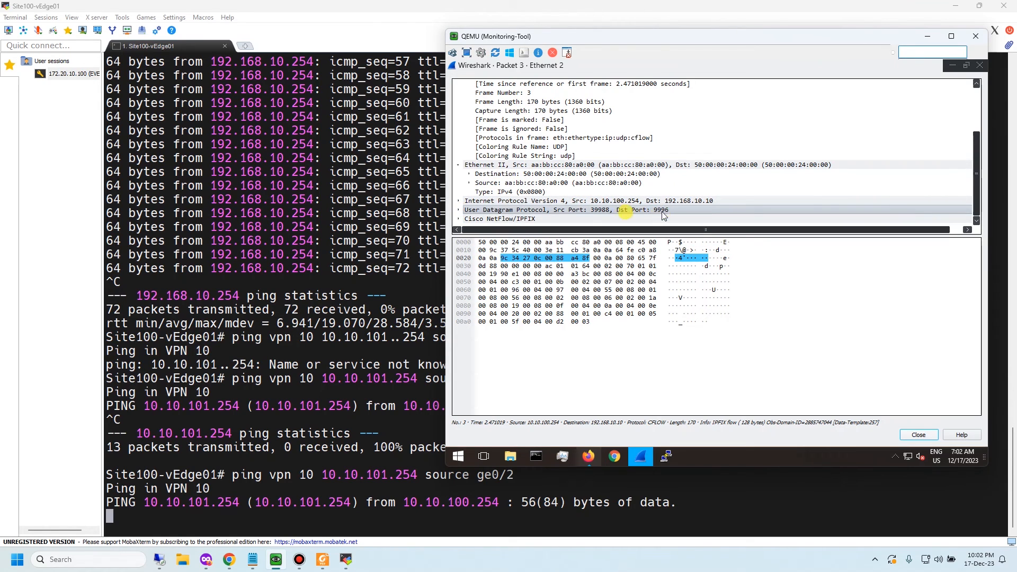
pyautogui.click(518, 220)
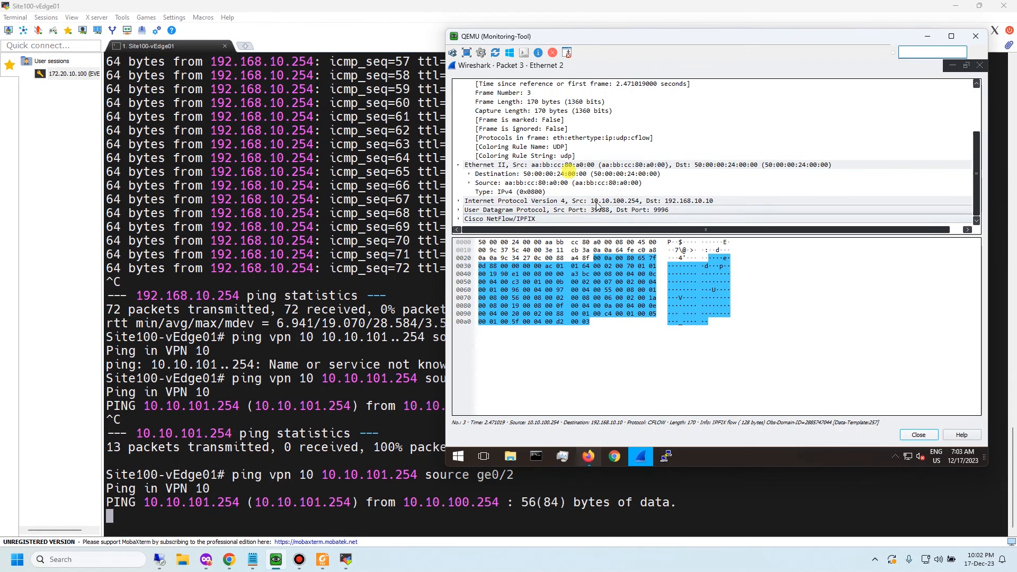
pyautogui.scroll(2, 595, 209)
pyautogui.scroll(2, 604, 183)
pyautogui.scroll(2, 627, 143)
pyautogui.scroll(-1, 643, 122)
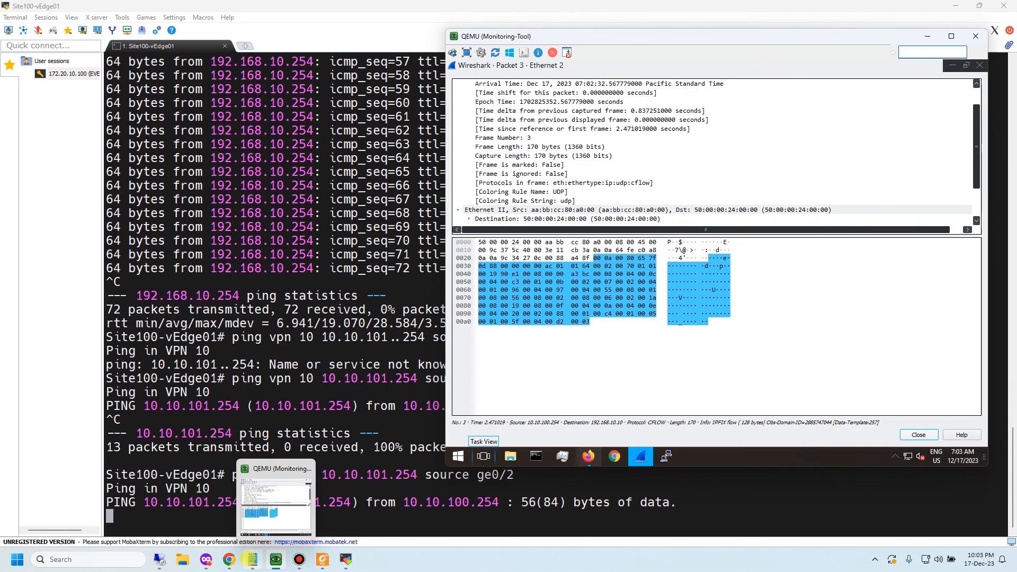
# Return to the Wireshark packet details and launch Firefox in the monitoring VM for NetFlow Analyzer
pyautogui.click(276, 560)
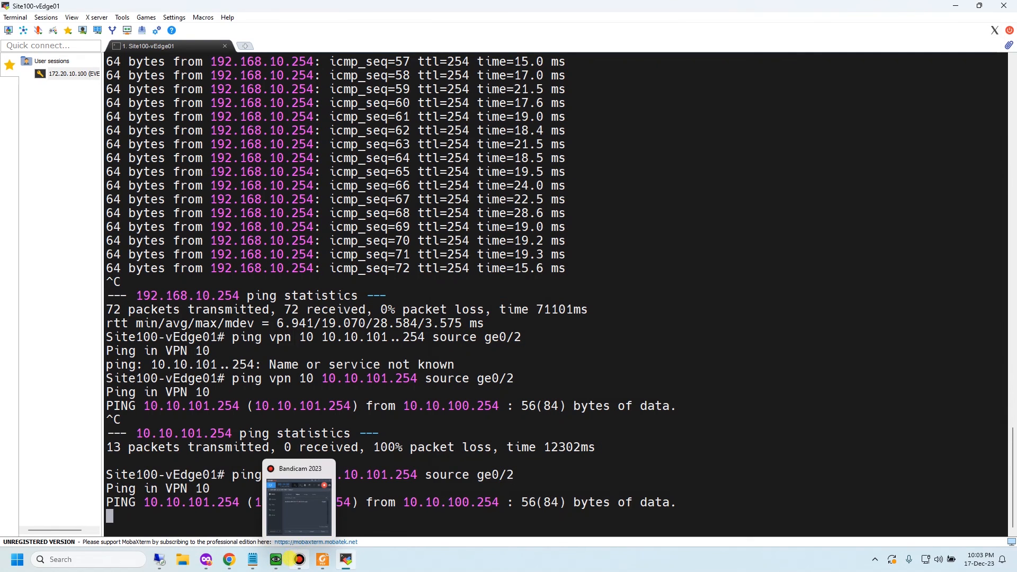
pyautogui.click(276, 559)
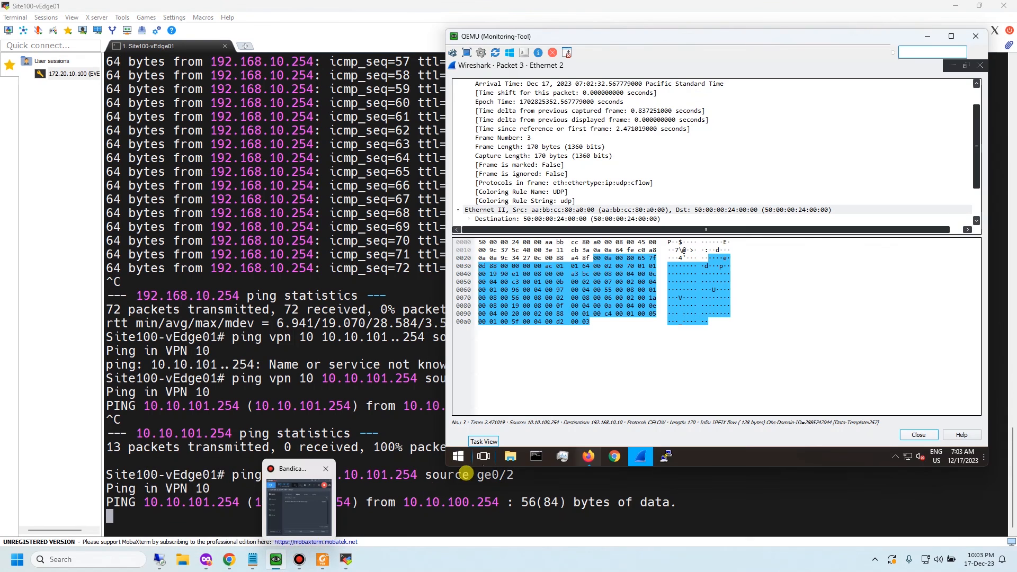
pyautogui.click(588, 457)
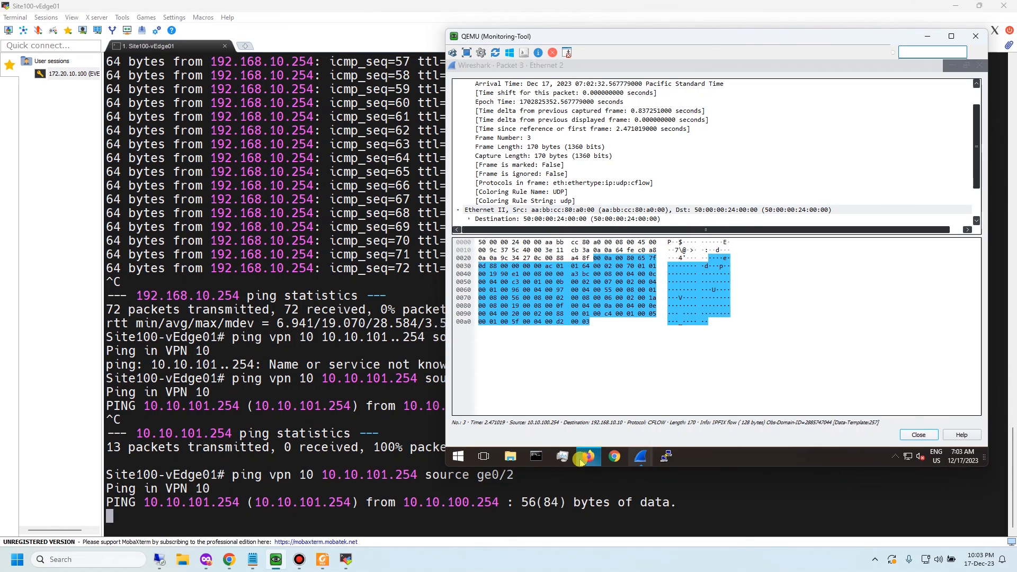